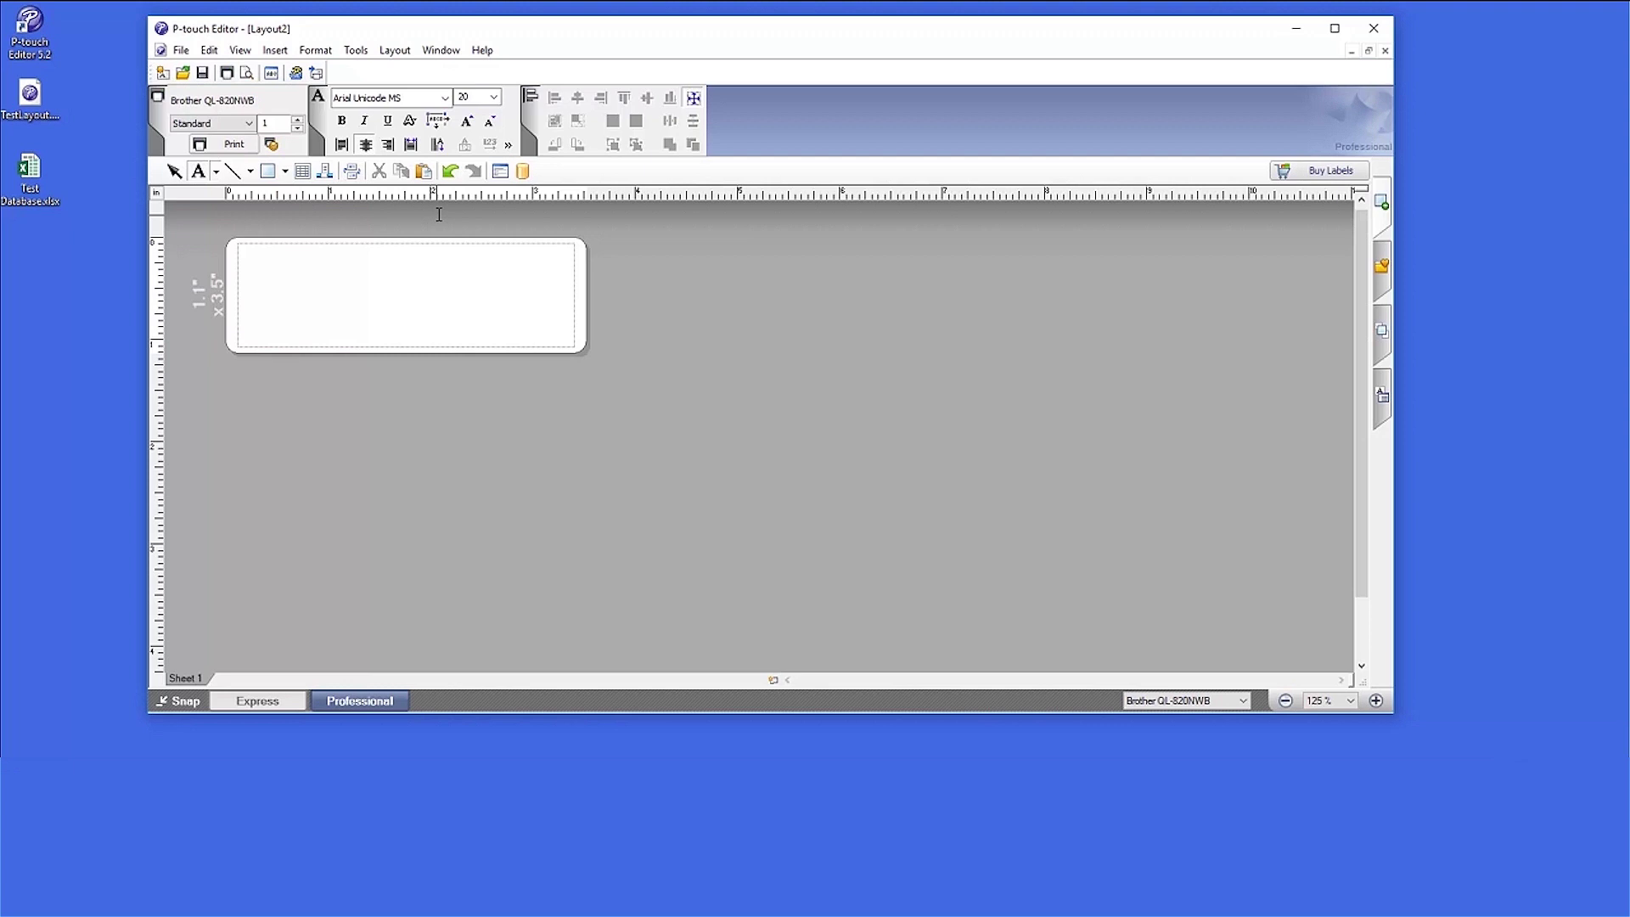
# Connect the label layout to the Test Database.xlsx spreadsheet on the Desktop.
pyautogui.click(184, 51)
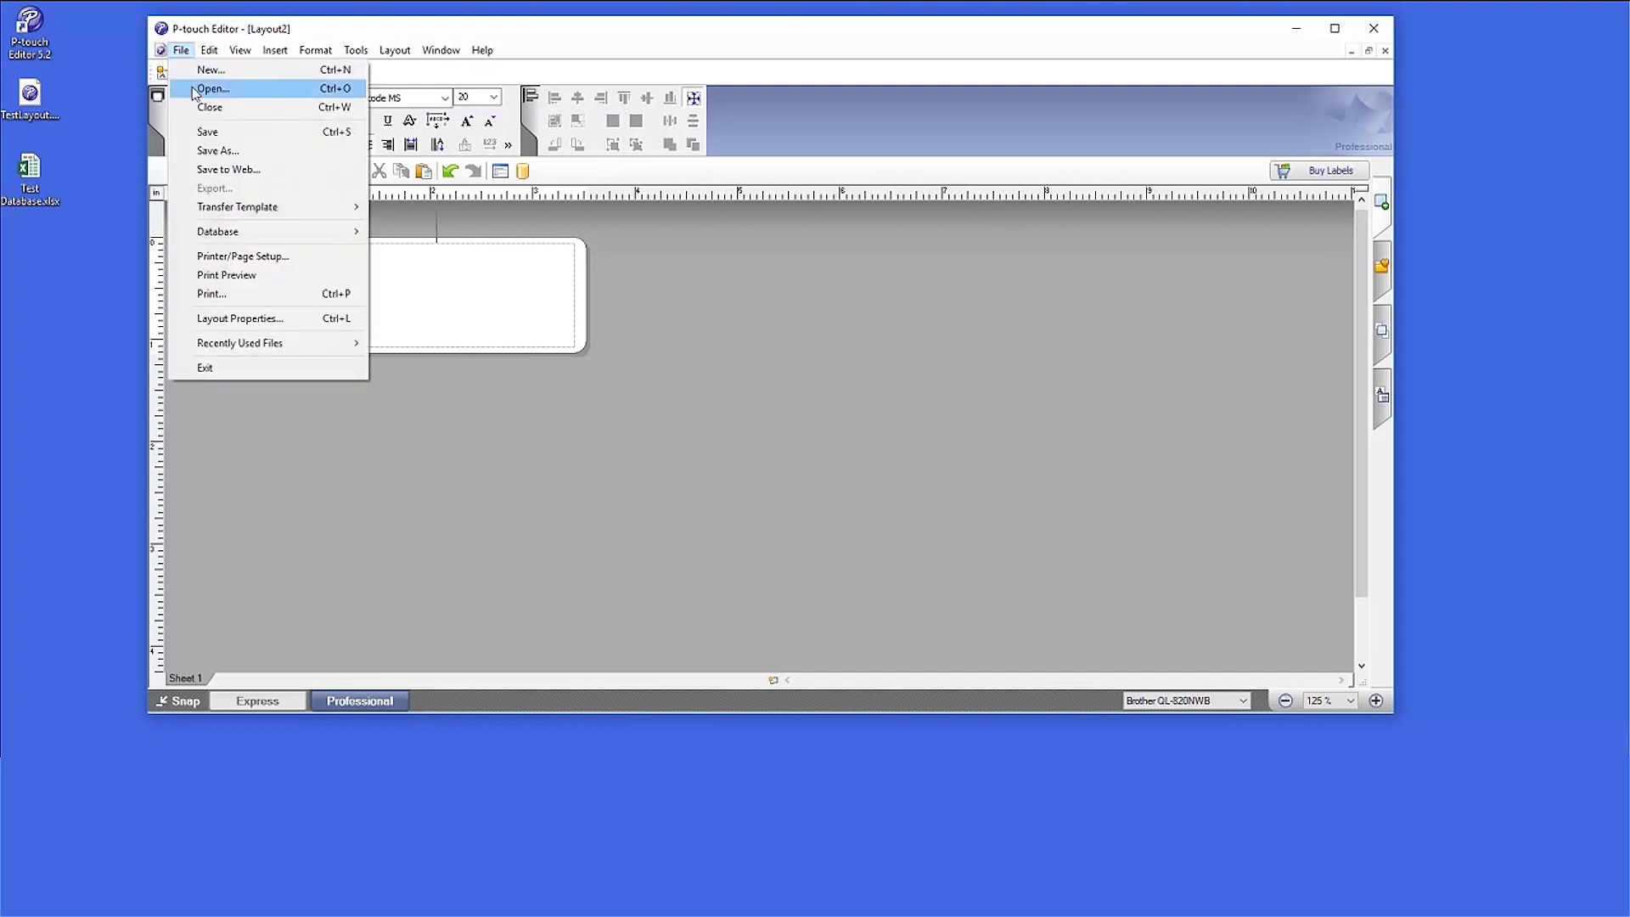
pyautogui.moveTo(286, 235)
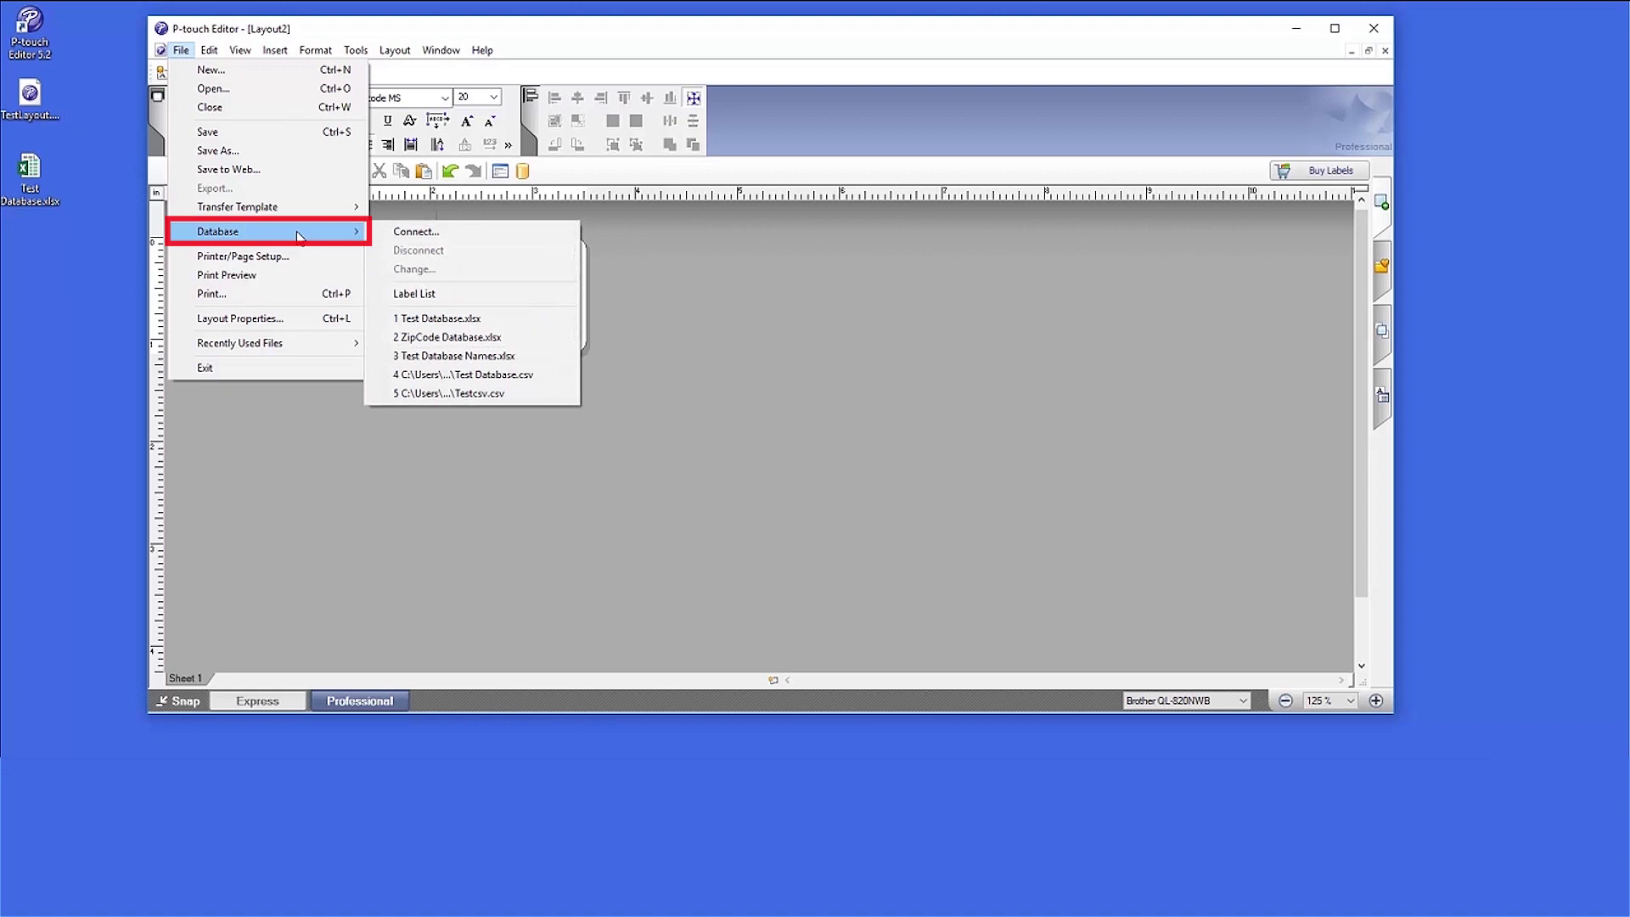
pyautogui.click(509, 242)
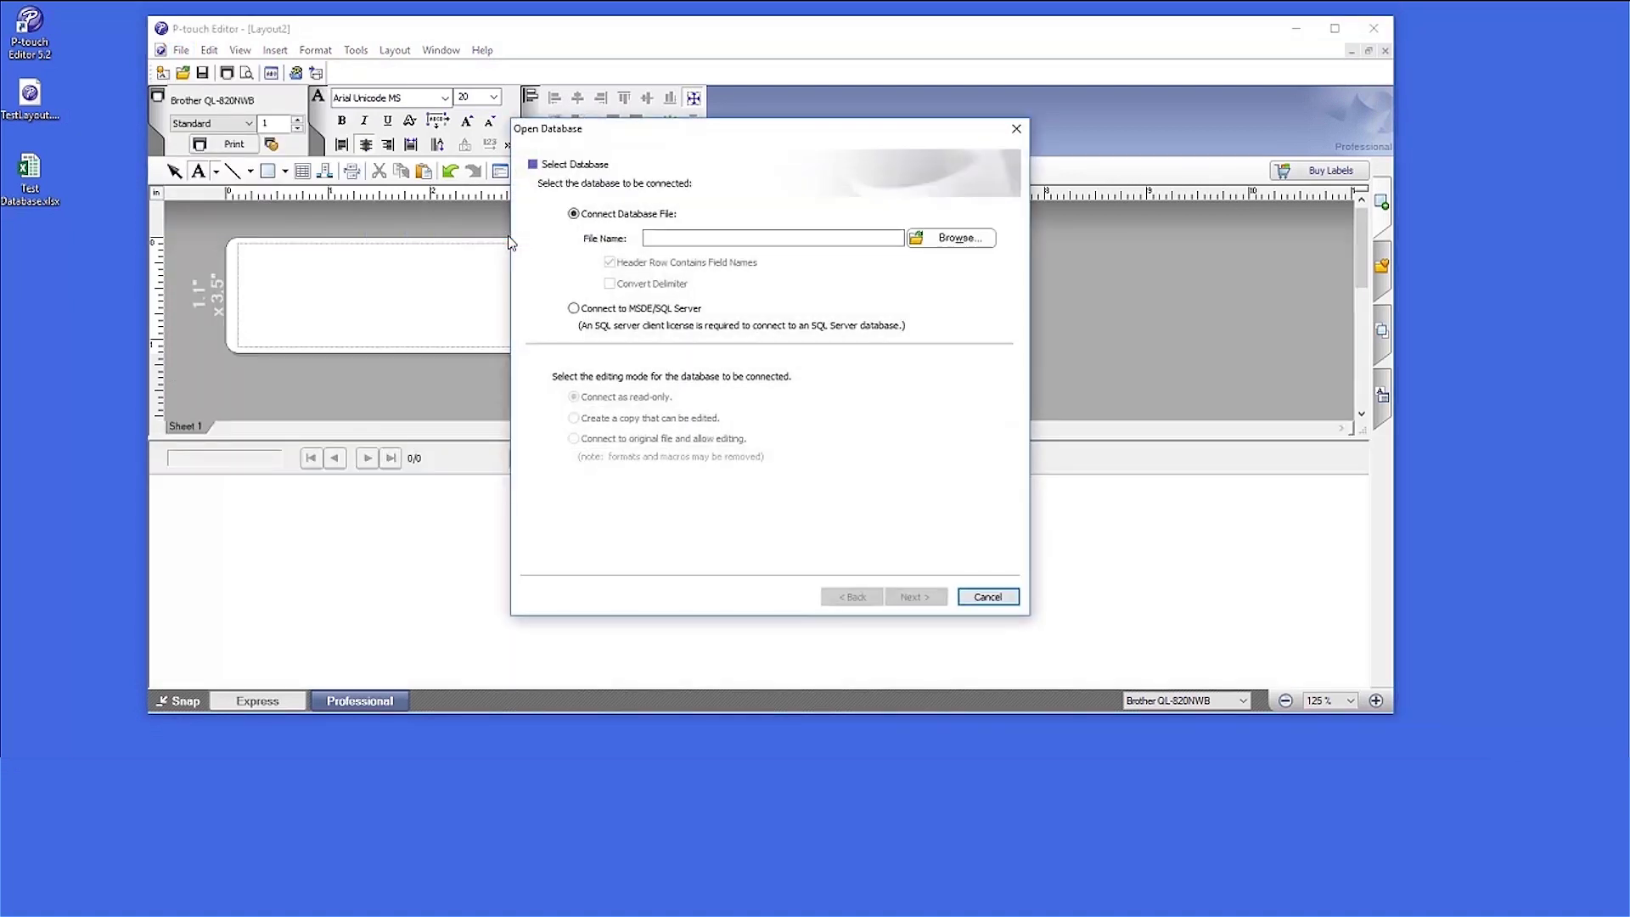
pyautogui.click(985, 240)
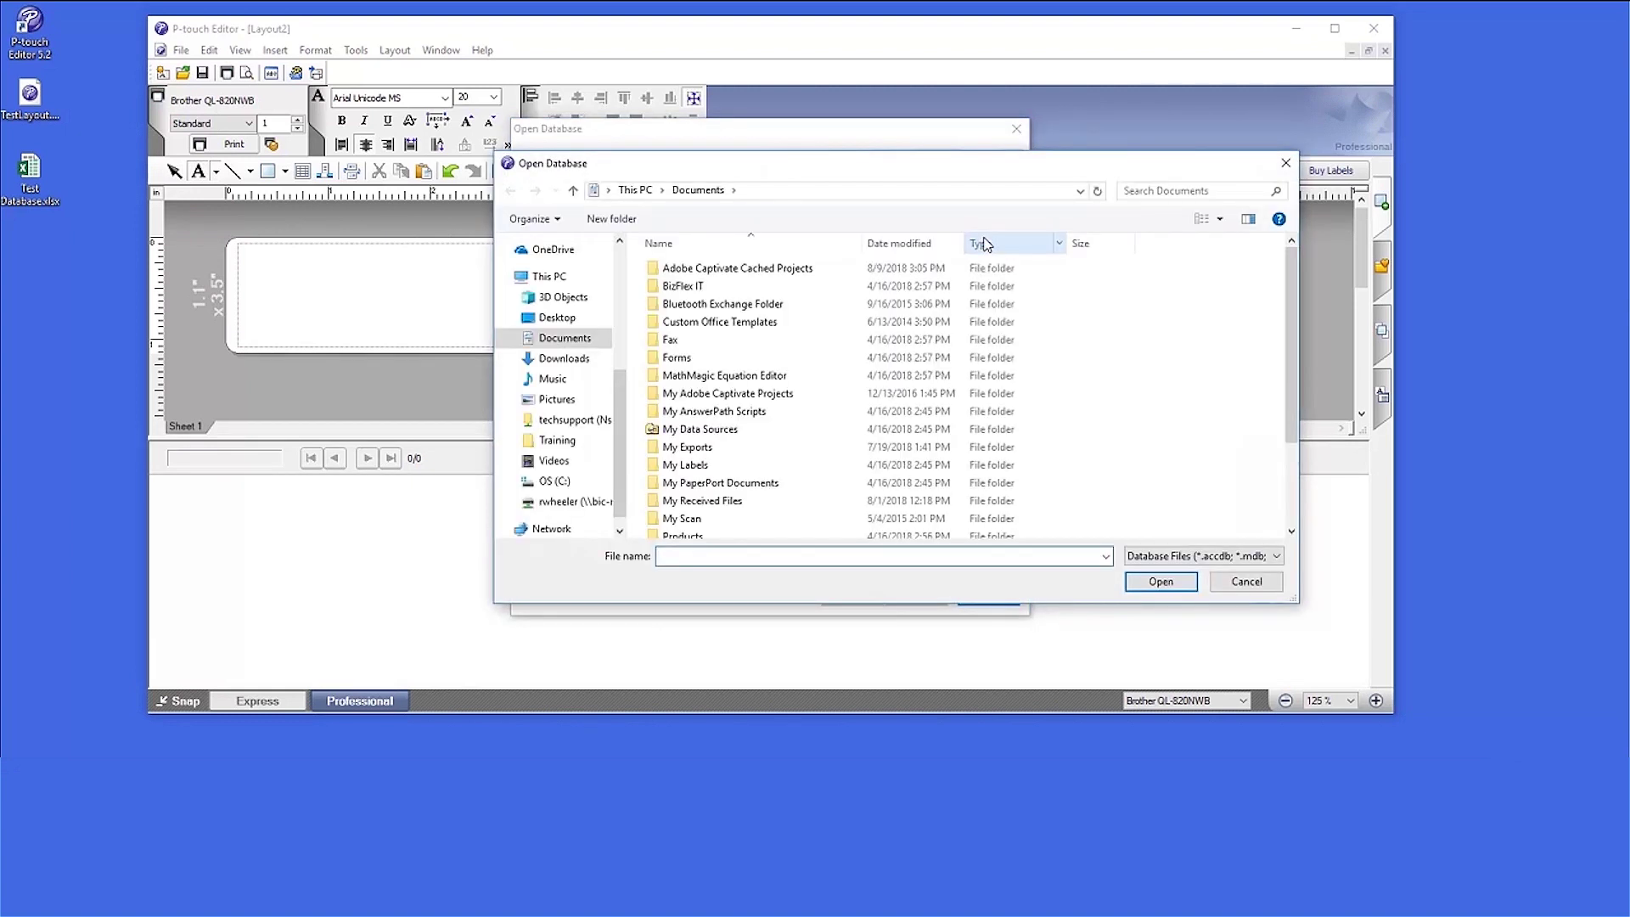
pyautogui.click(592, 326)
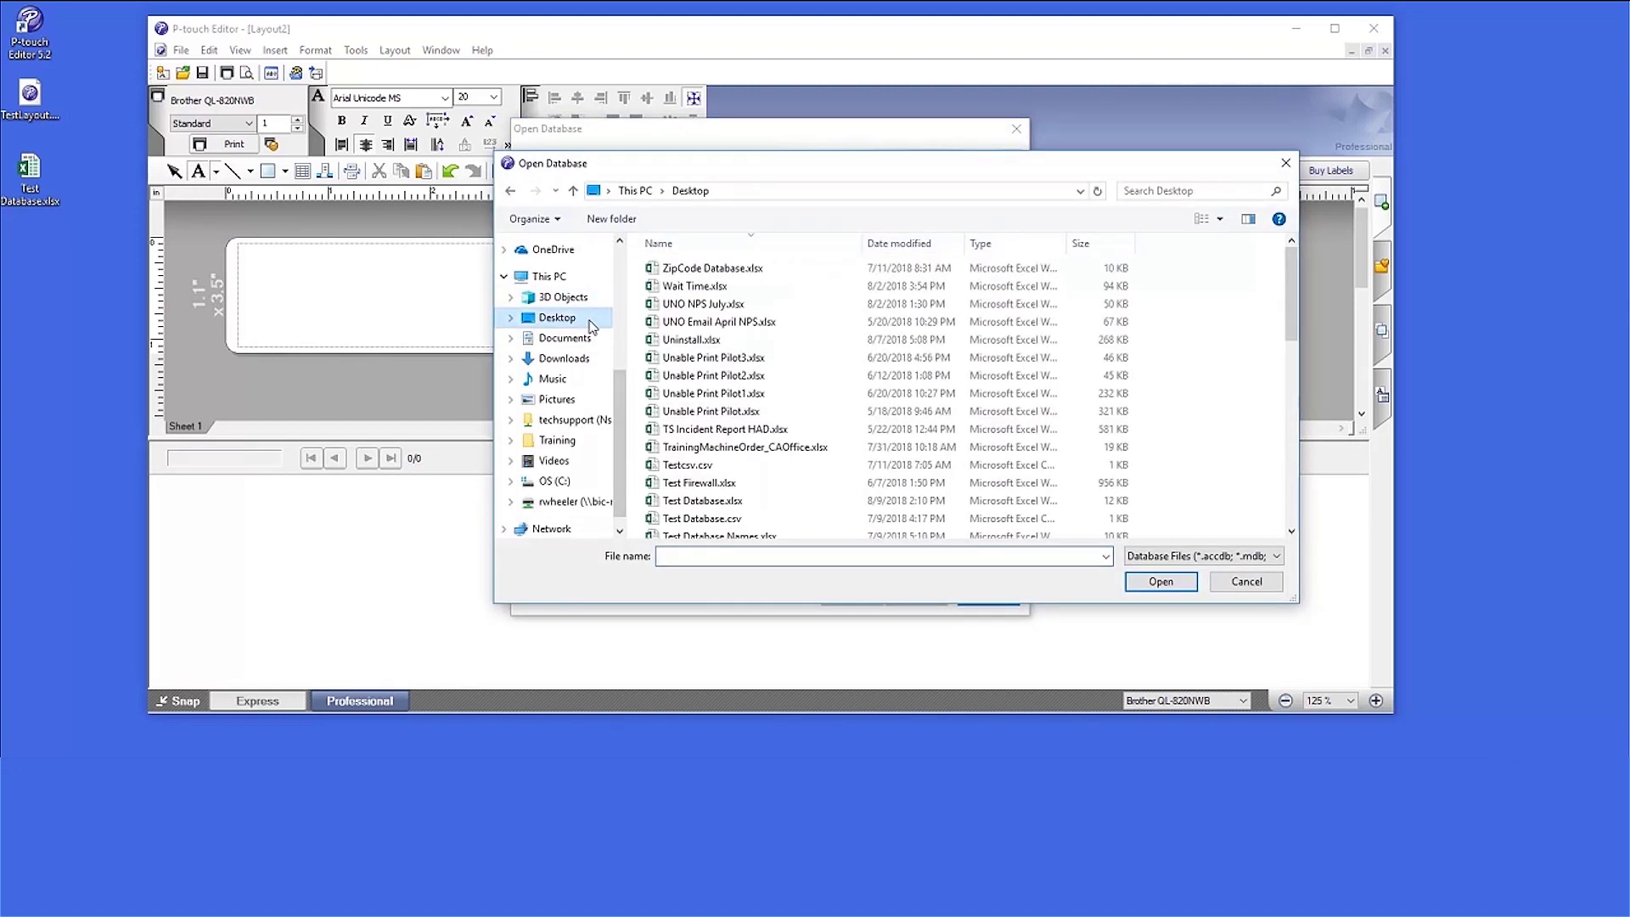
pyautogui.click(773, 502)
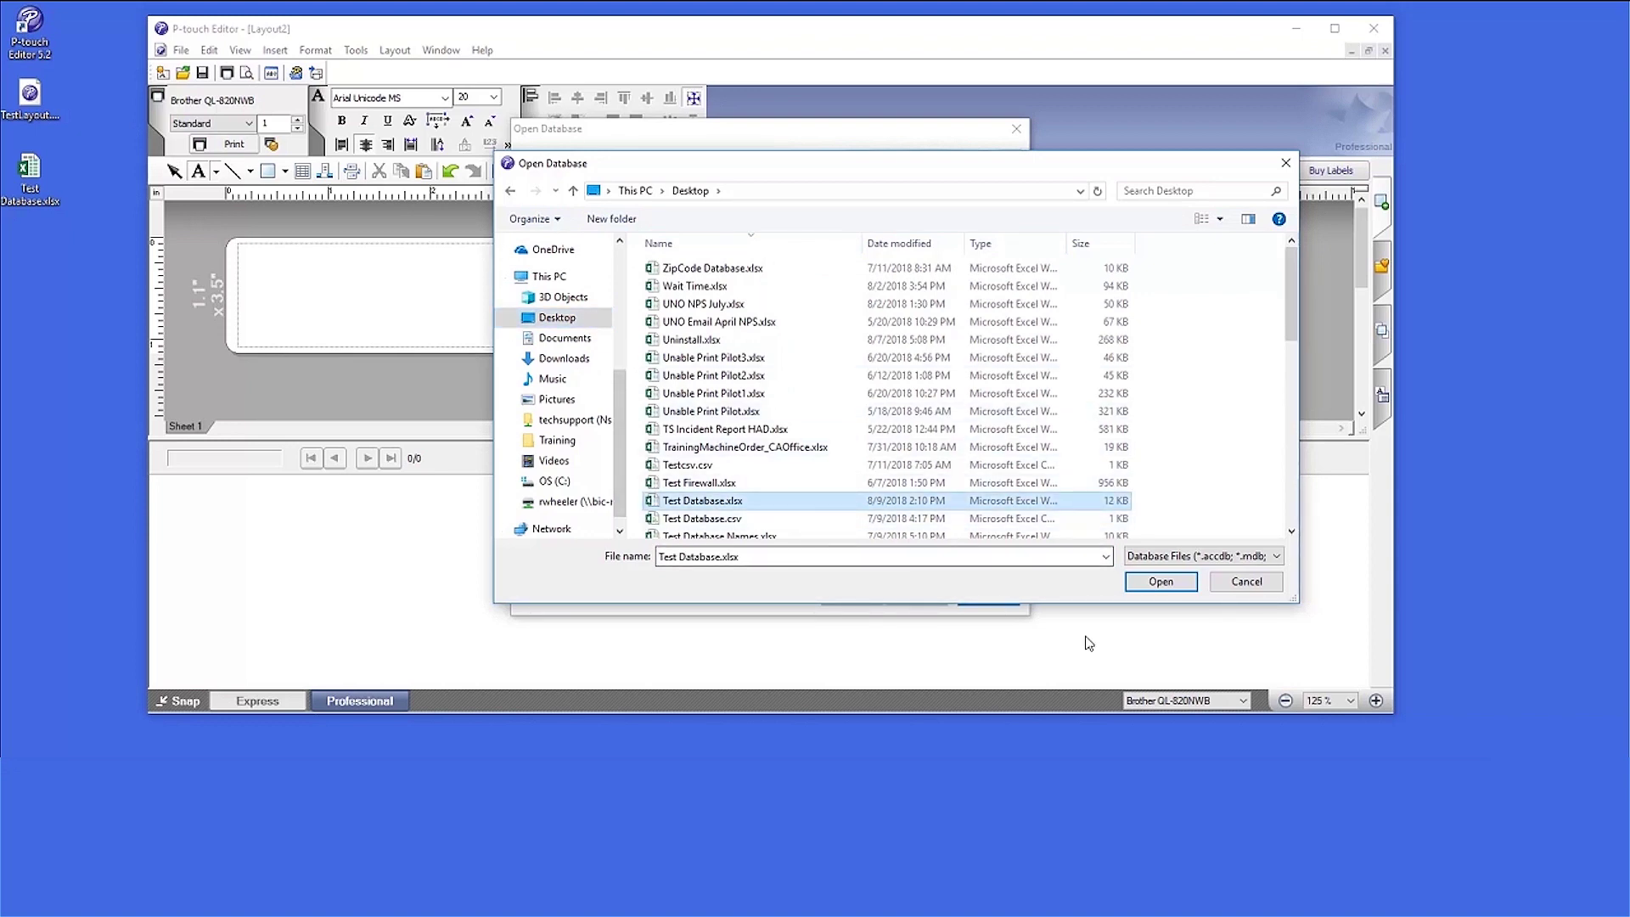
pyautogui.click(1190, 582)
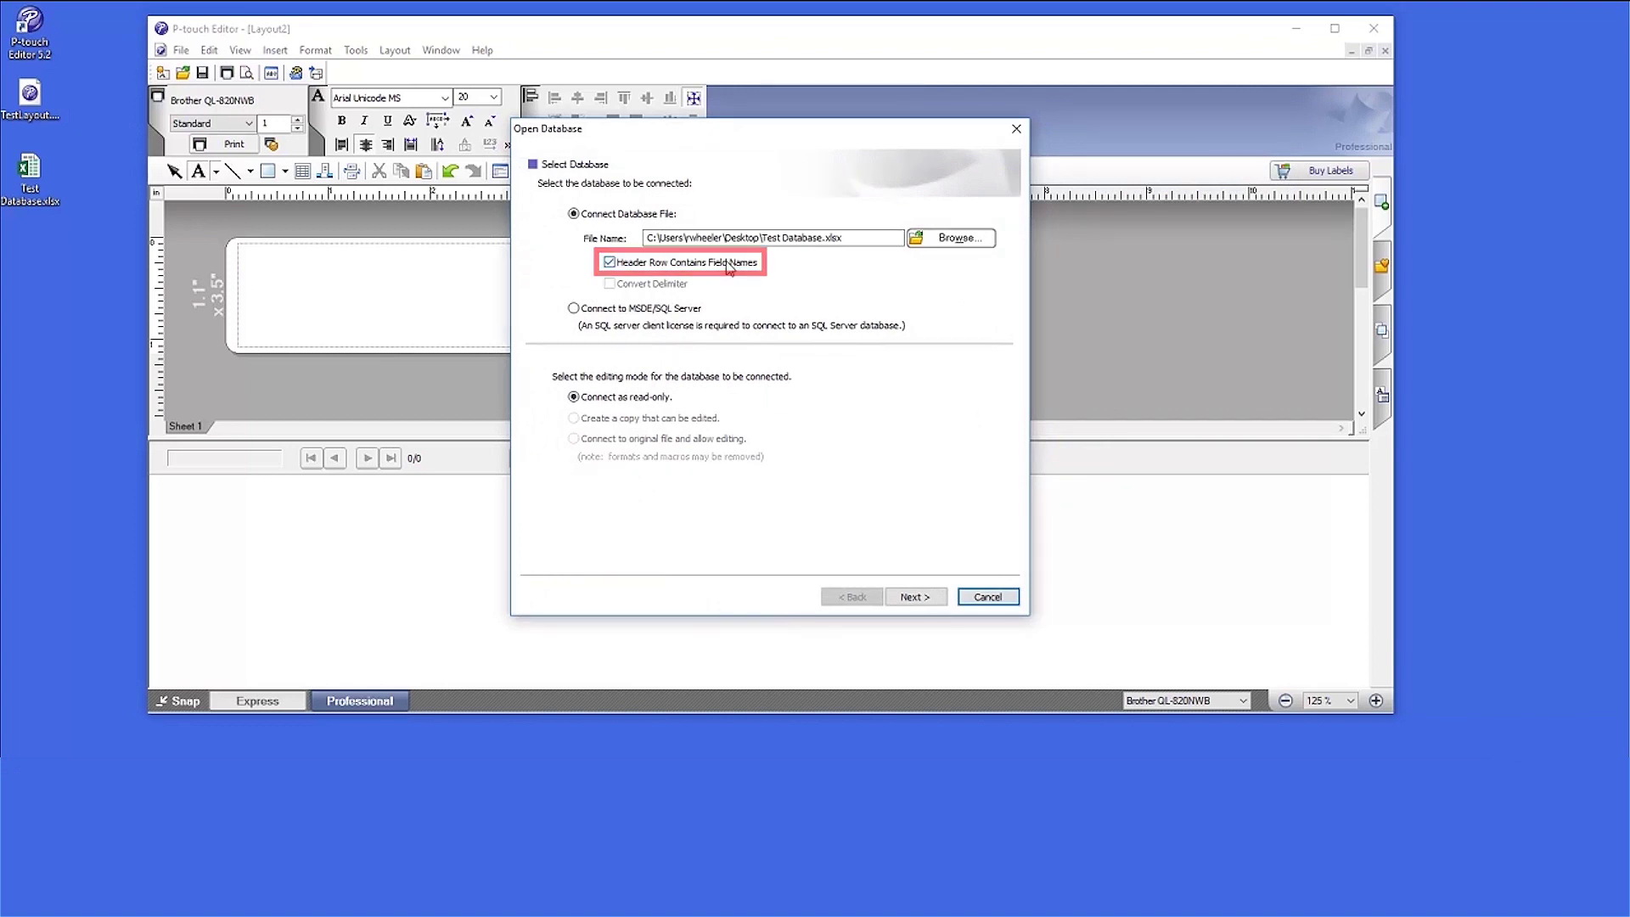
pyautogui.click(942, 597)
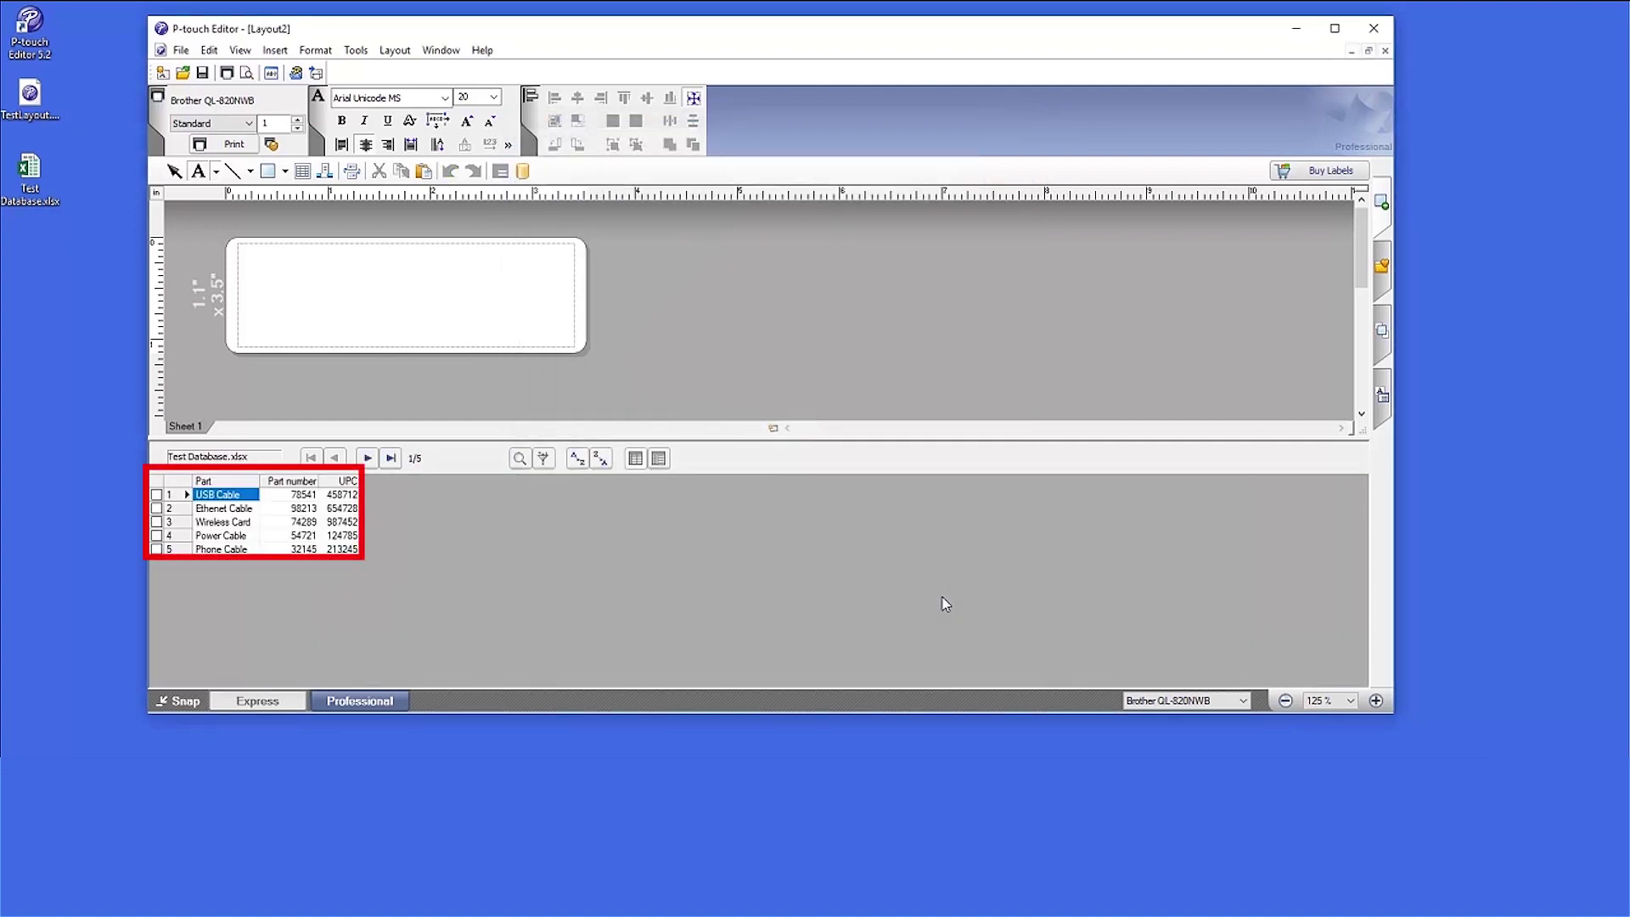
# With the Phone Cable record current, merge the Part and Part number fields onto the label as text.
pyautogui.click(344, 550)
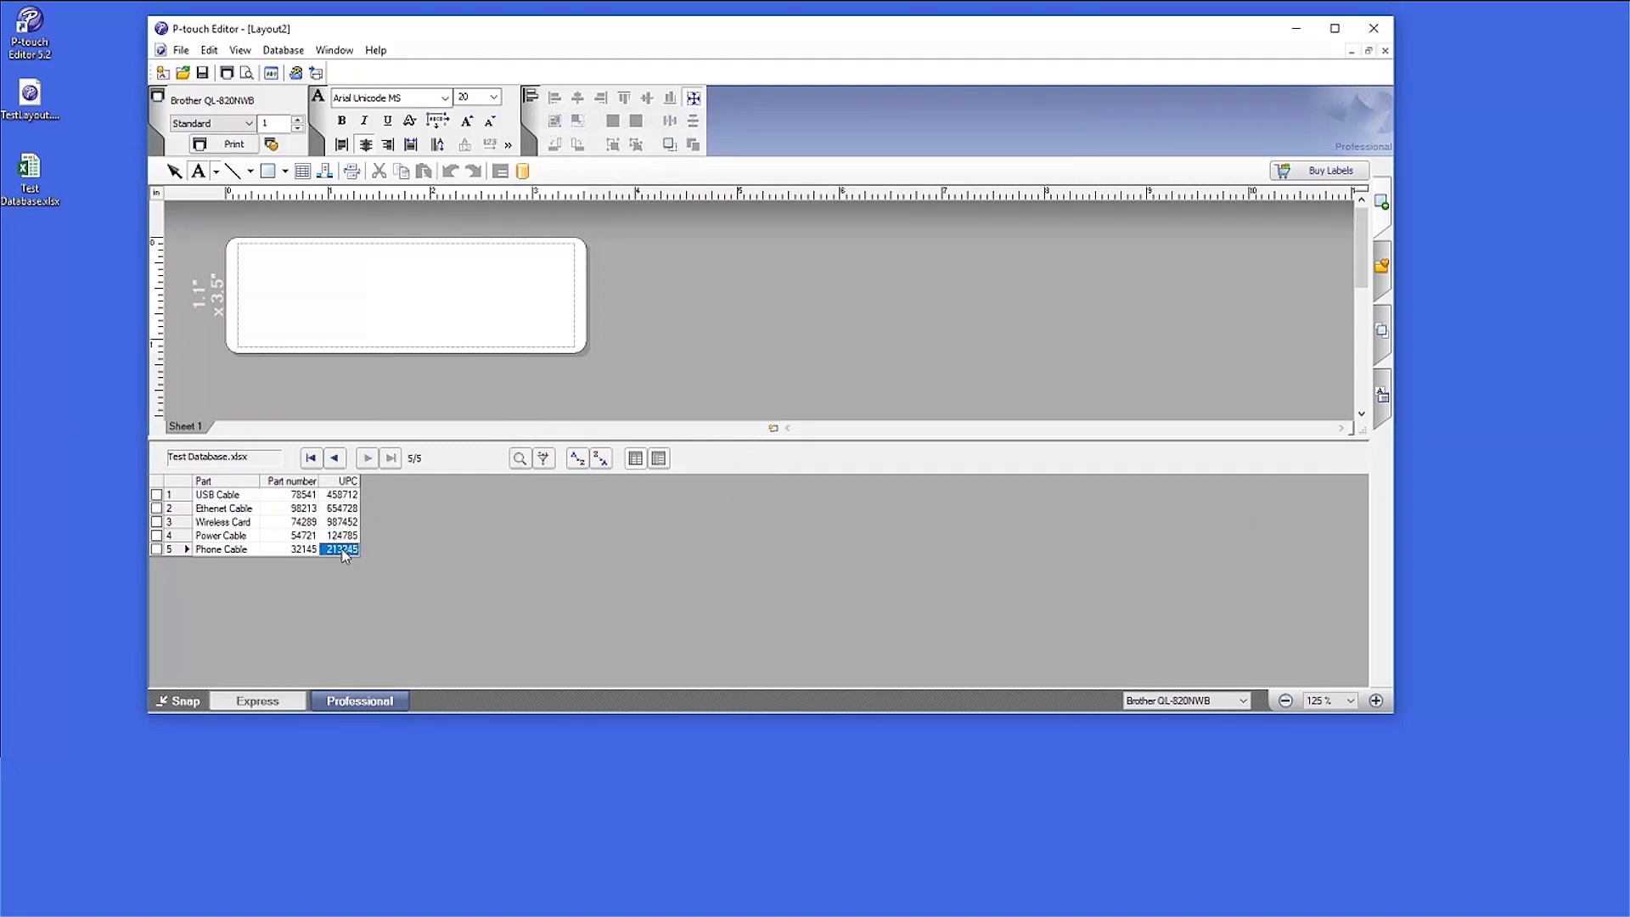
pyautogui.click(304, 51)
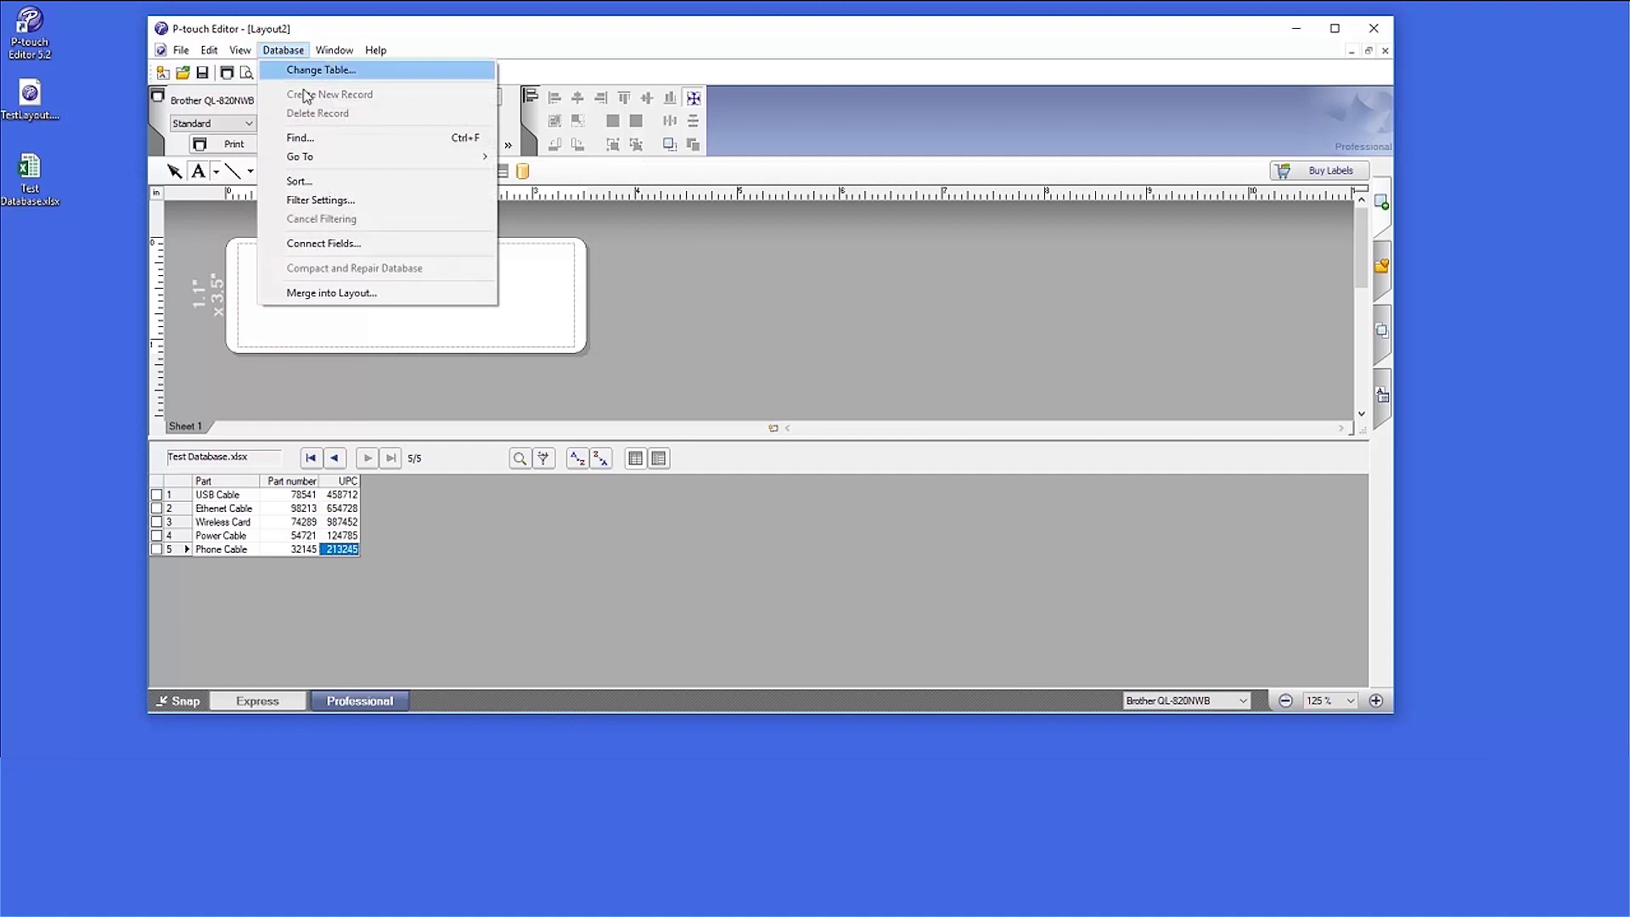
pyautogui.click(418, 298)
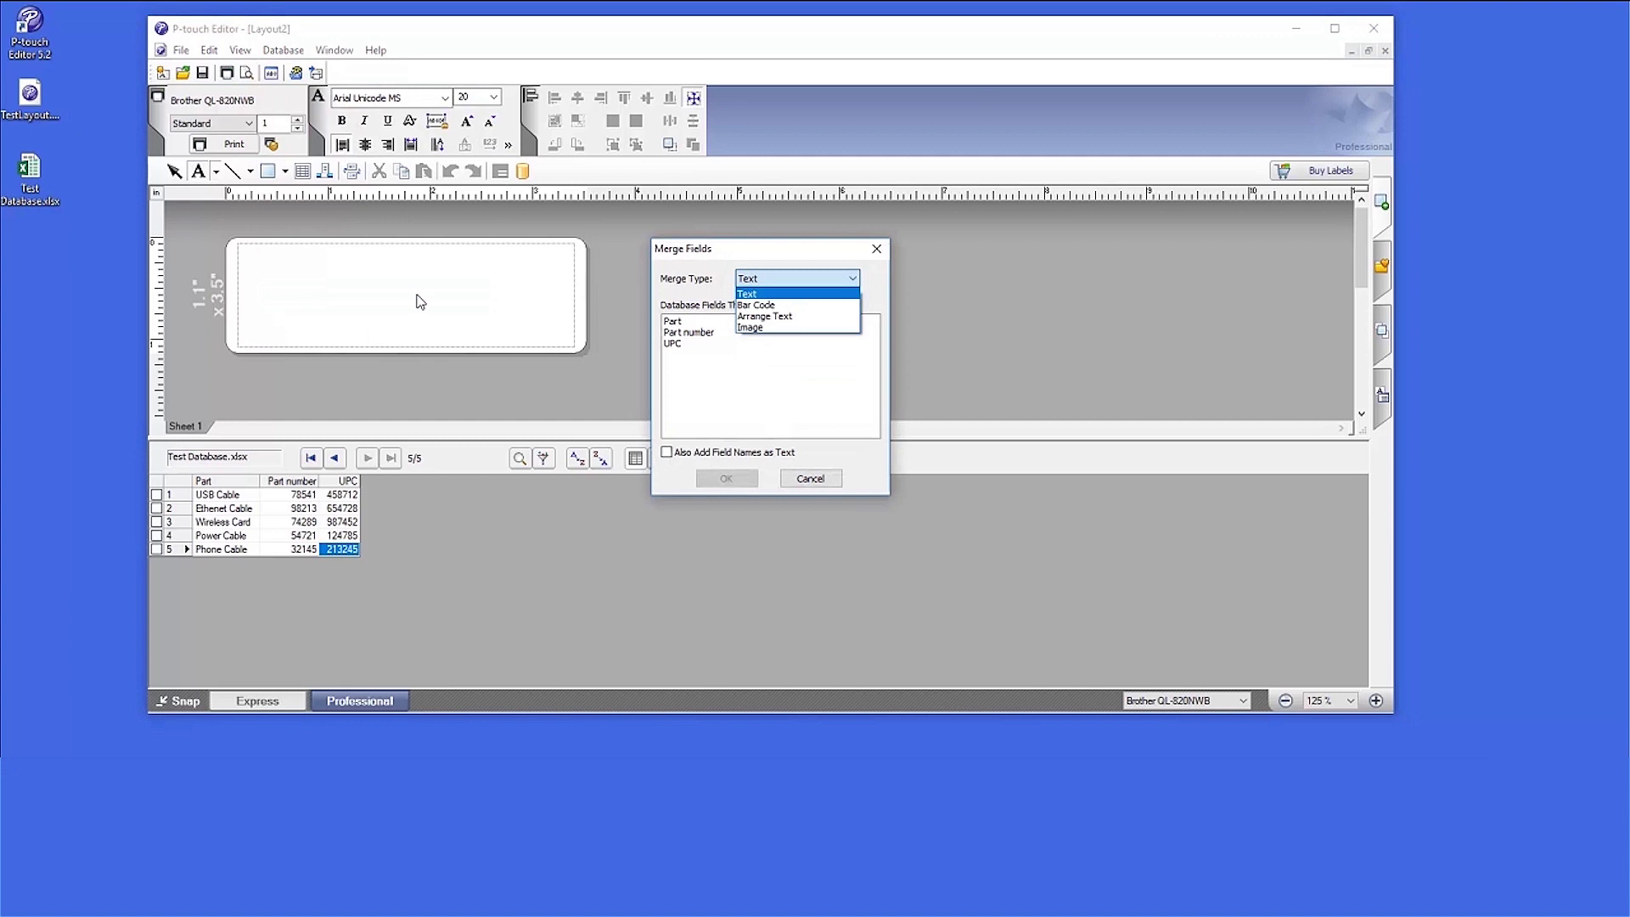
pyautogui.click(771, 292)
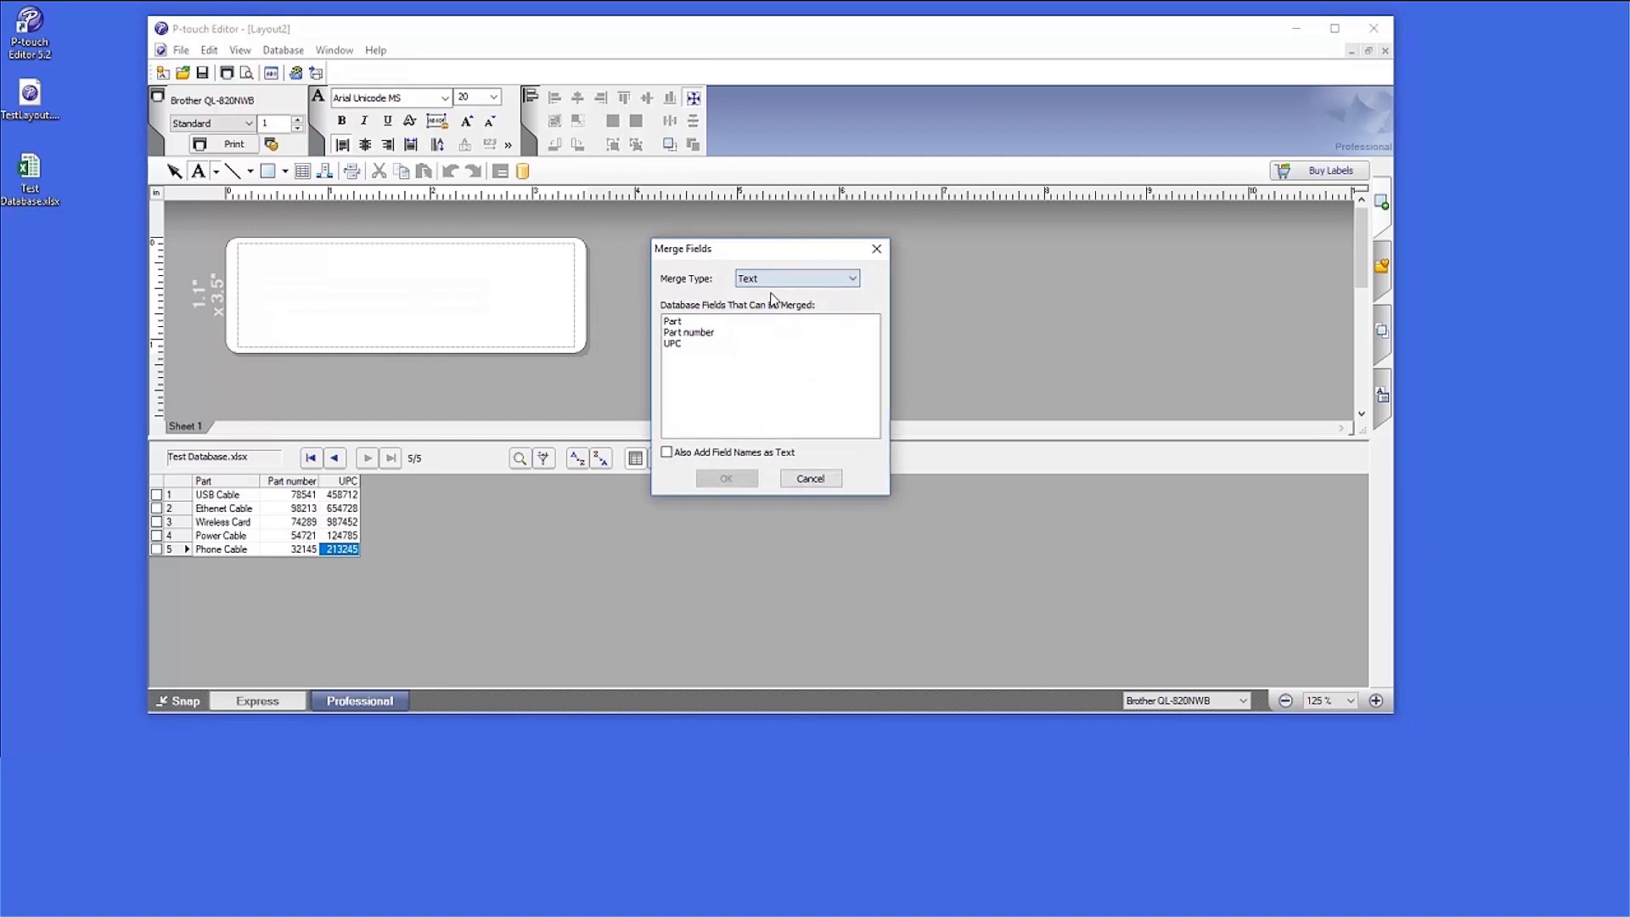
pyautogui.click(733, 321)
pyautogui.keyDown('ctrl'); pyautogui.click(735, 332); pyautogui.keyUp('ctrl')
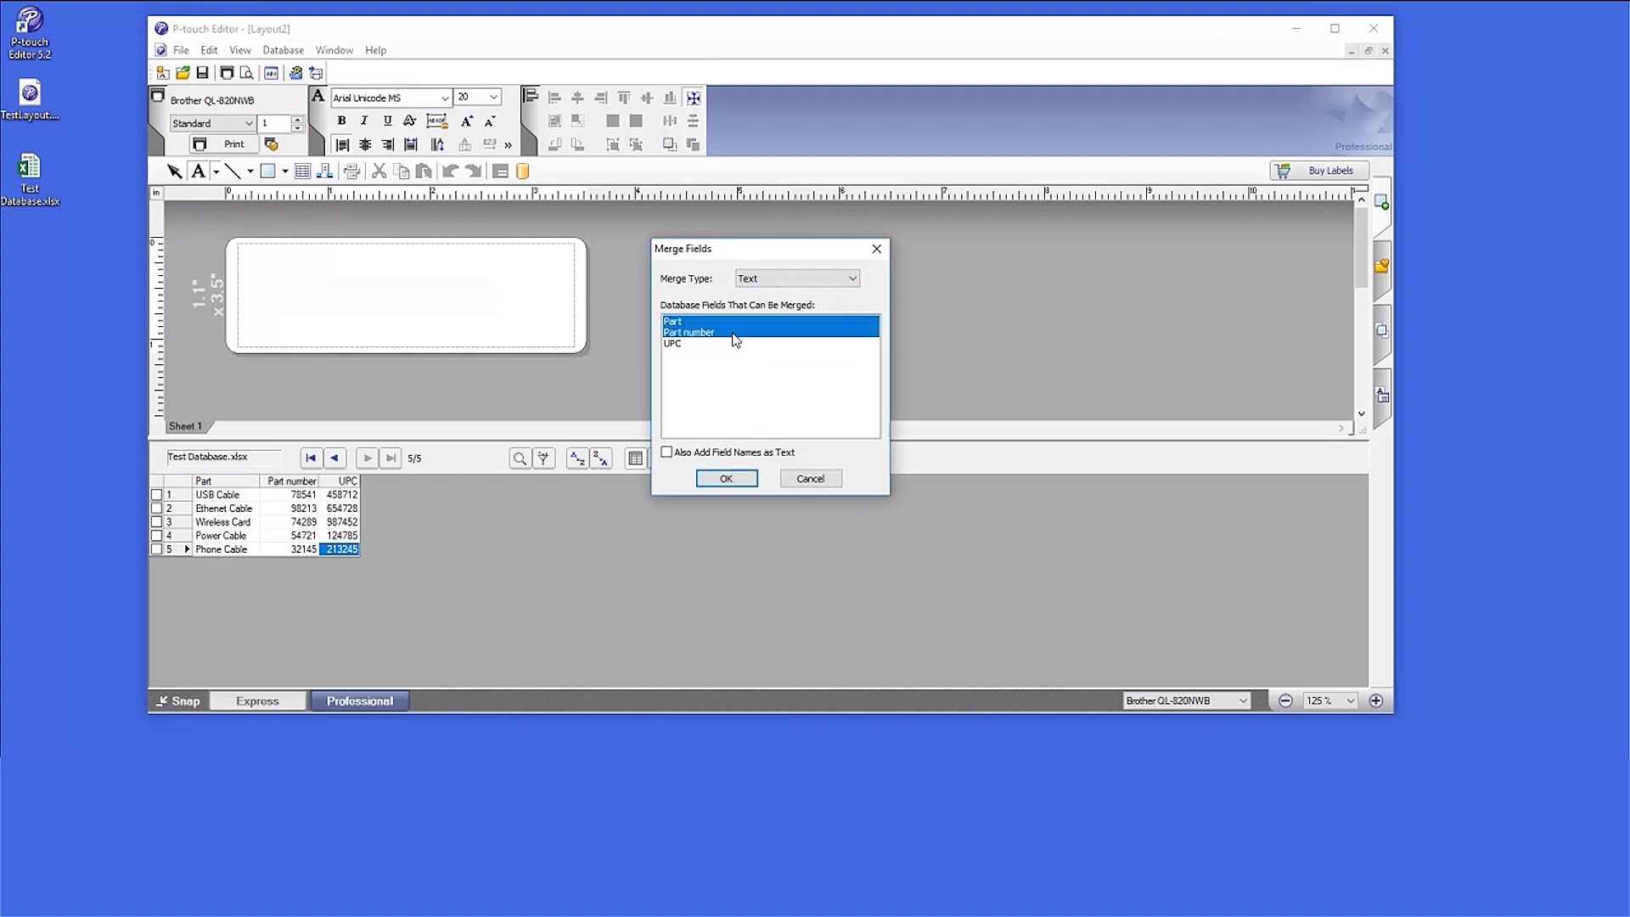
pyautogui.click(749, 481)
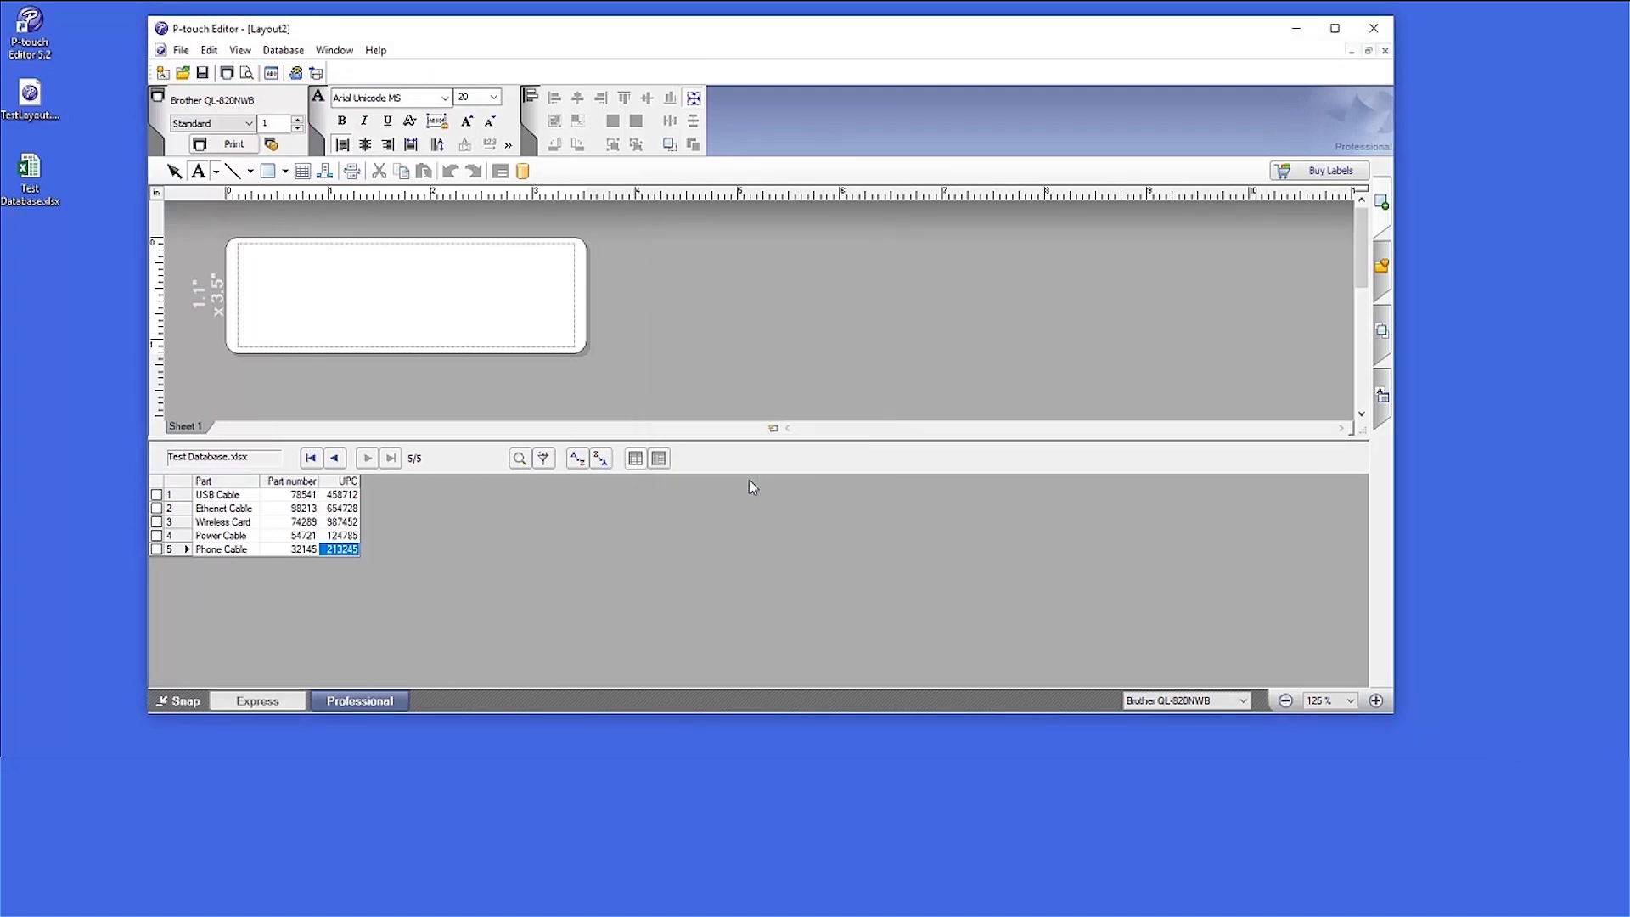
# Centre-align the merged text and merge the UPC field below it as a Bar Code.
pyautogui.click(366, 145)
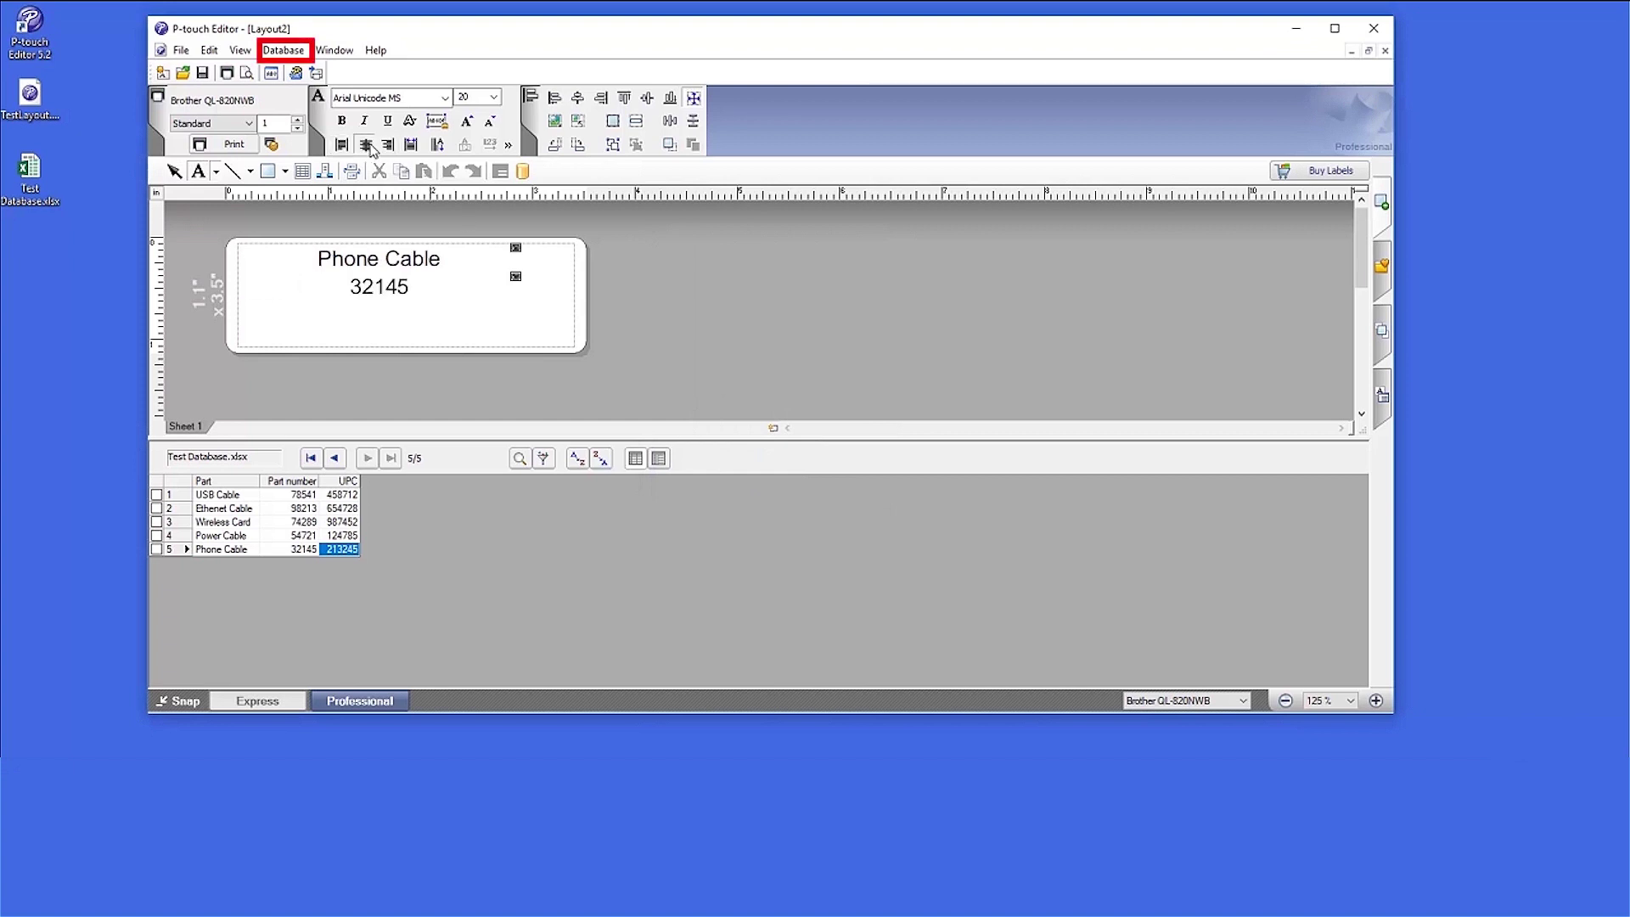
pyautogui.click(287, 52)
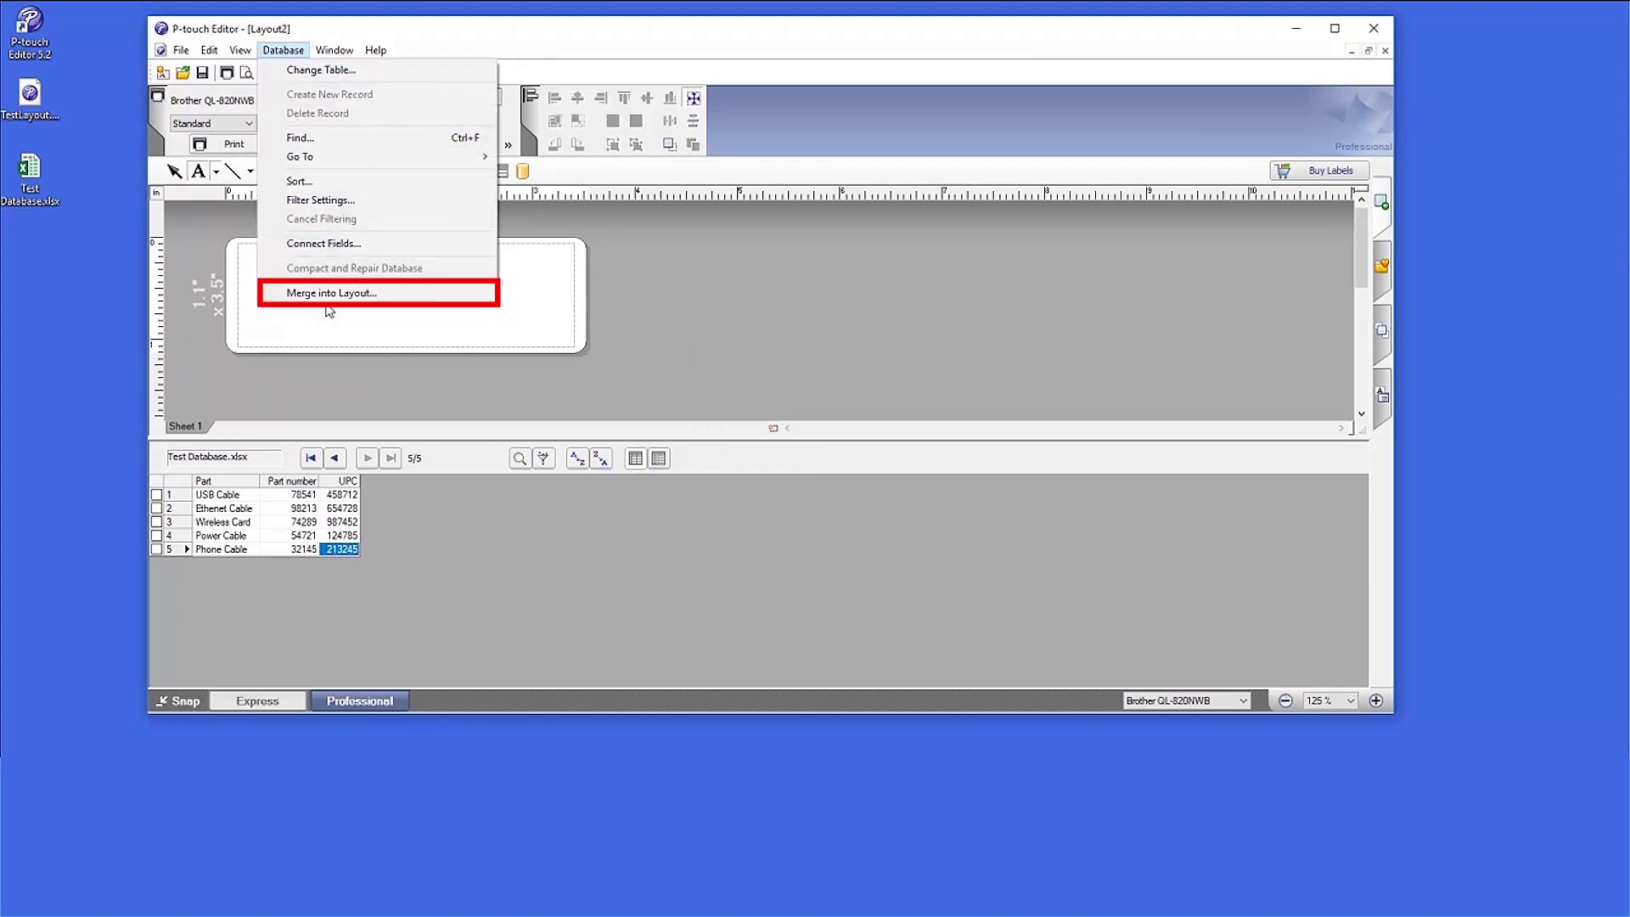
pyautogui.click(420, 294)
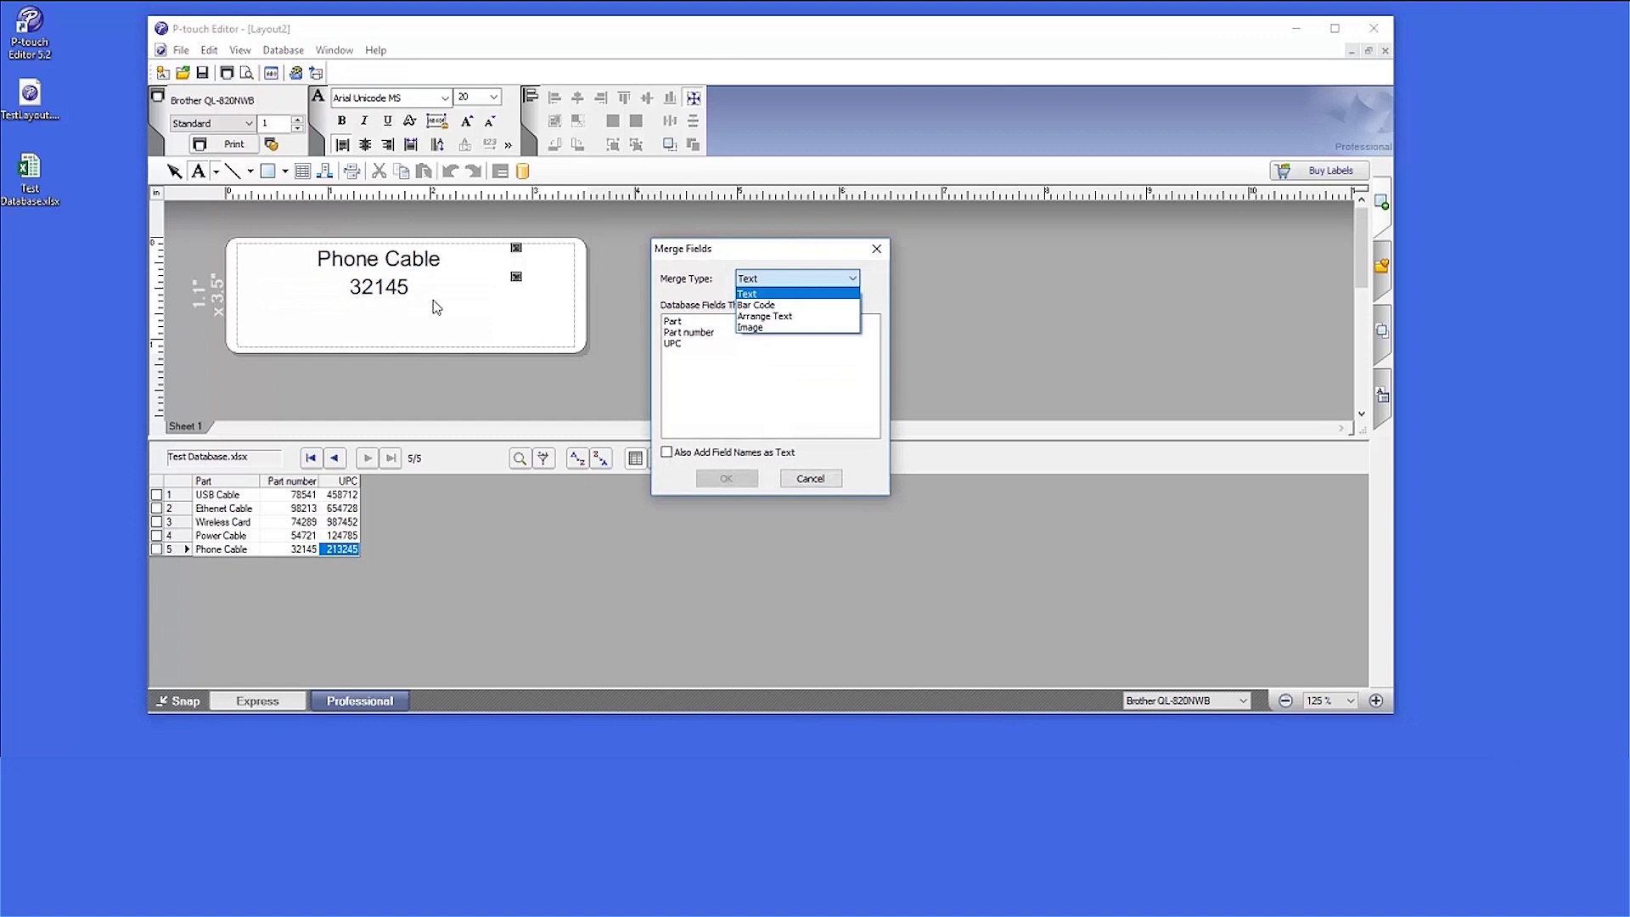
pyautogui.click(745, 306)
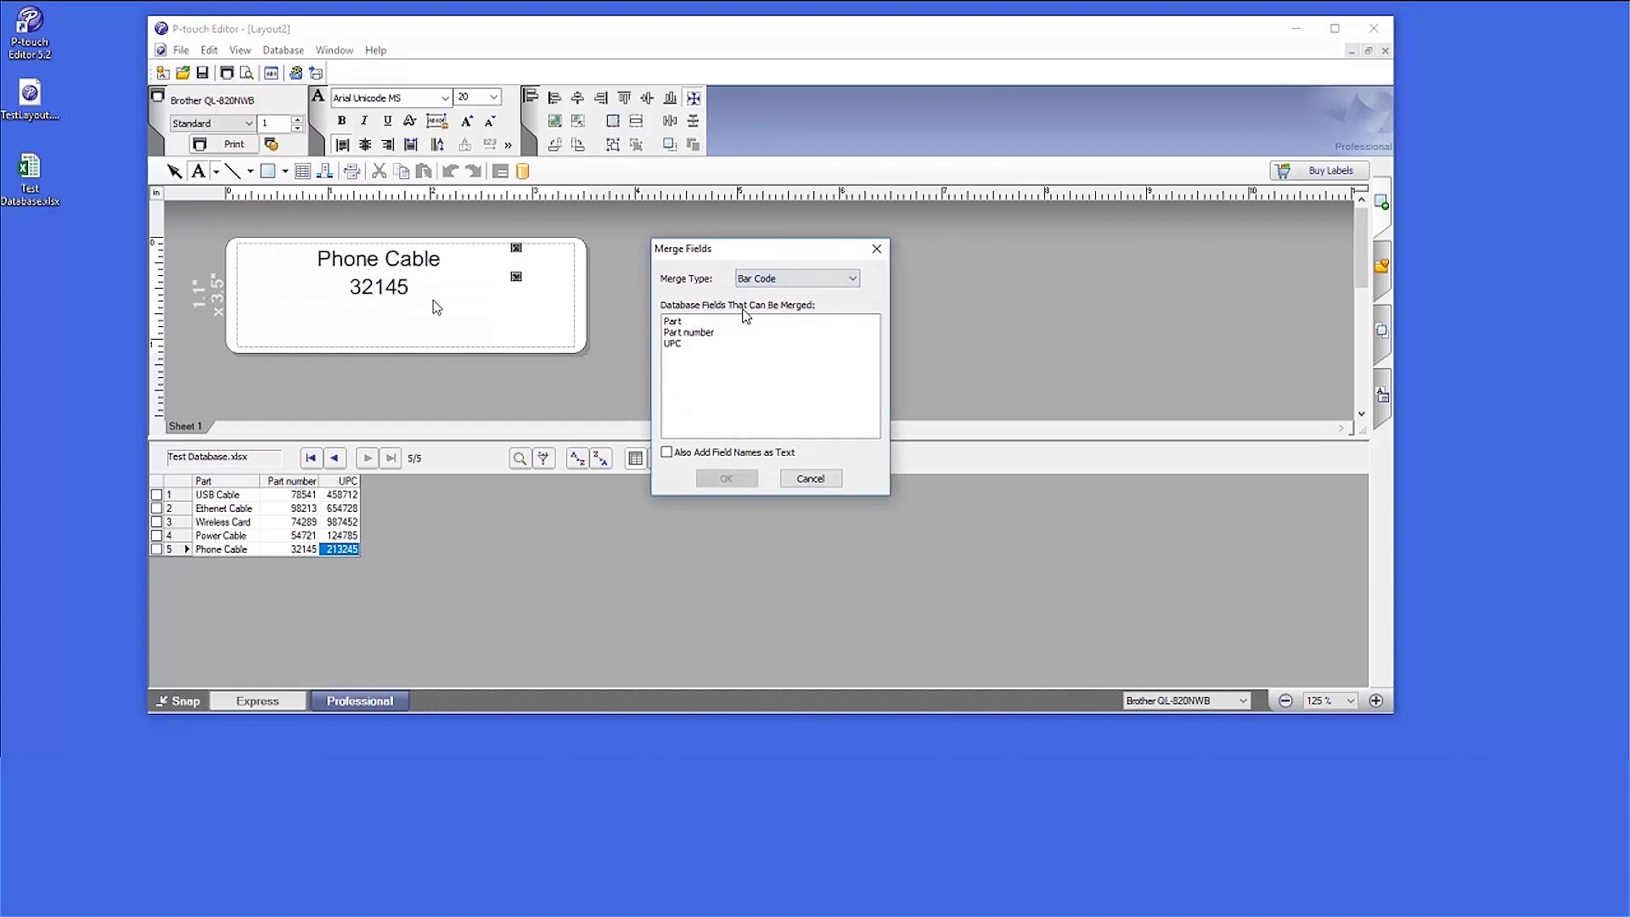
pyautogui.click(689, 344)
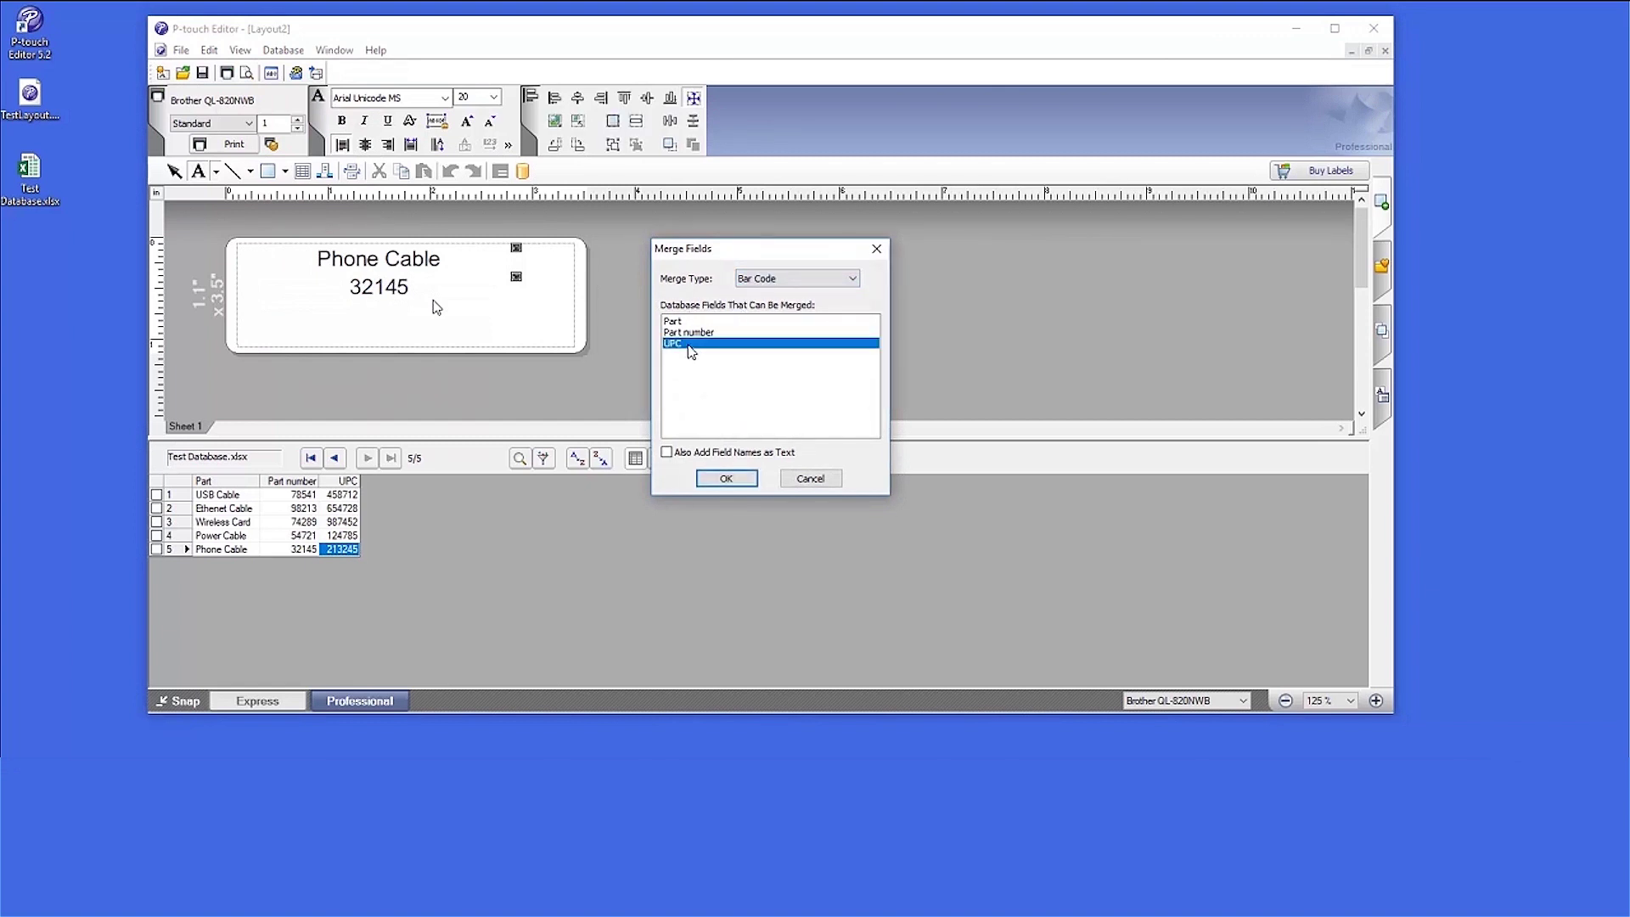
pyautogui.click(750, 480)
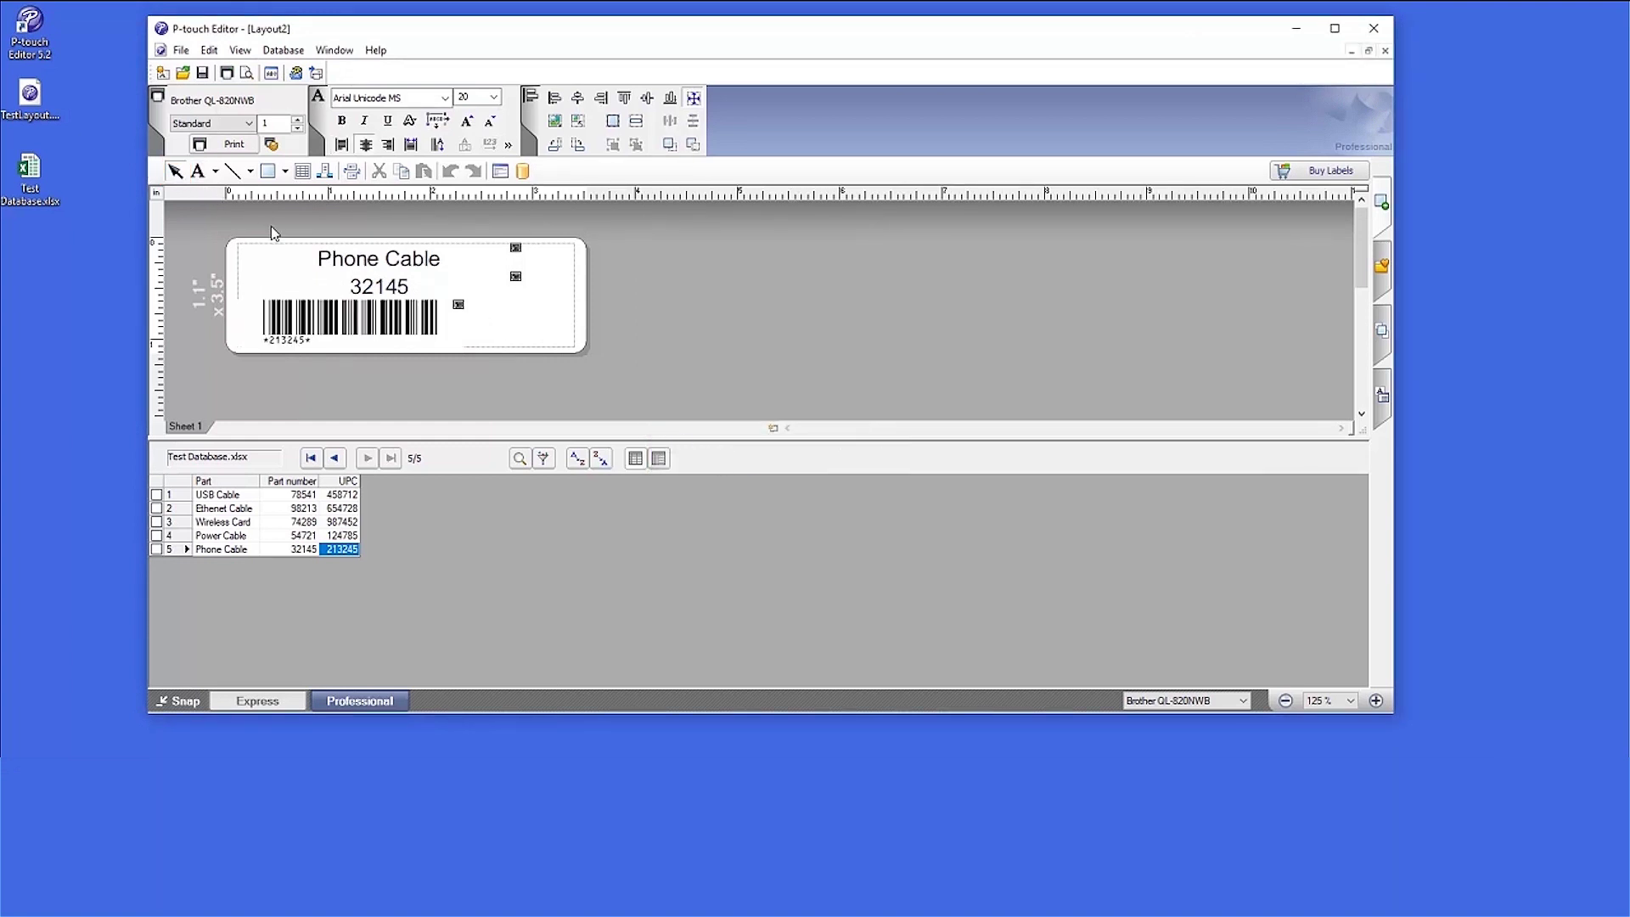
# Centre the text and barcode horizontally, then make the barcode slightly shorter.
pyautogui.click(309, 265)
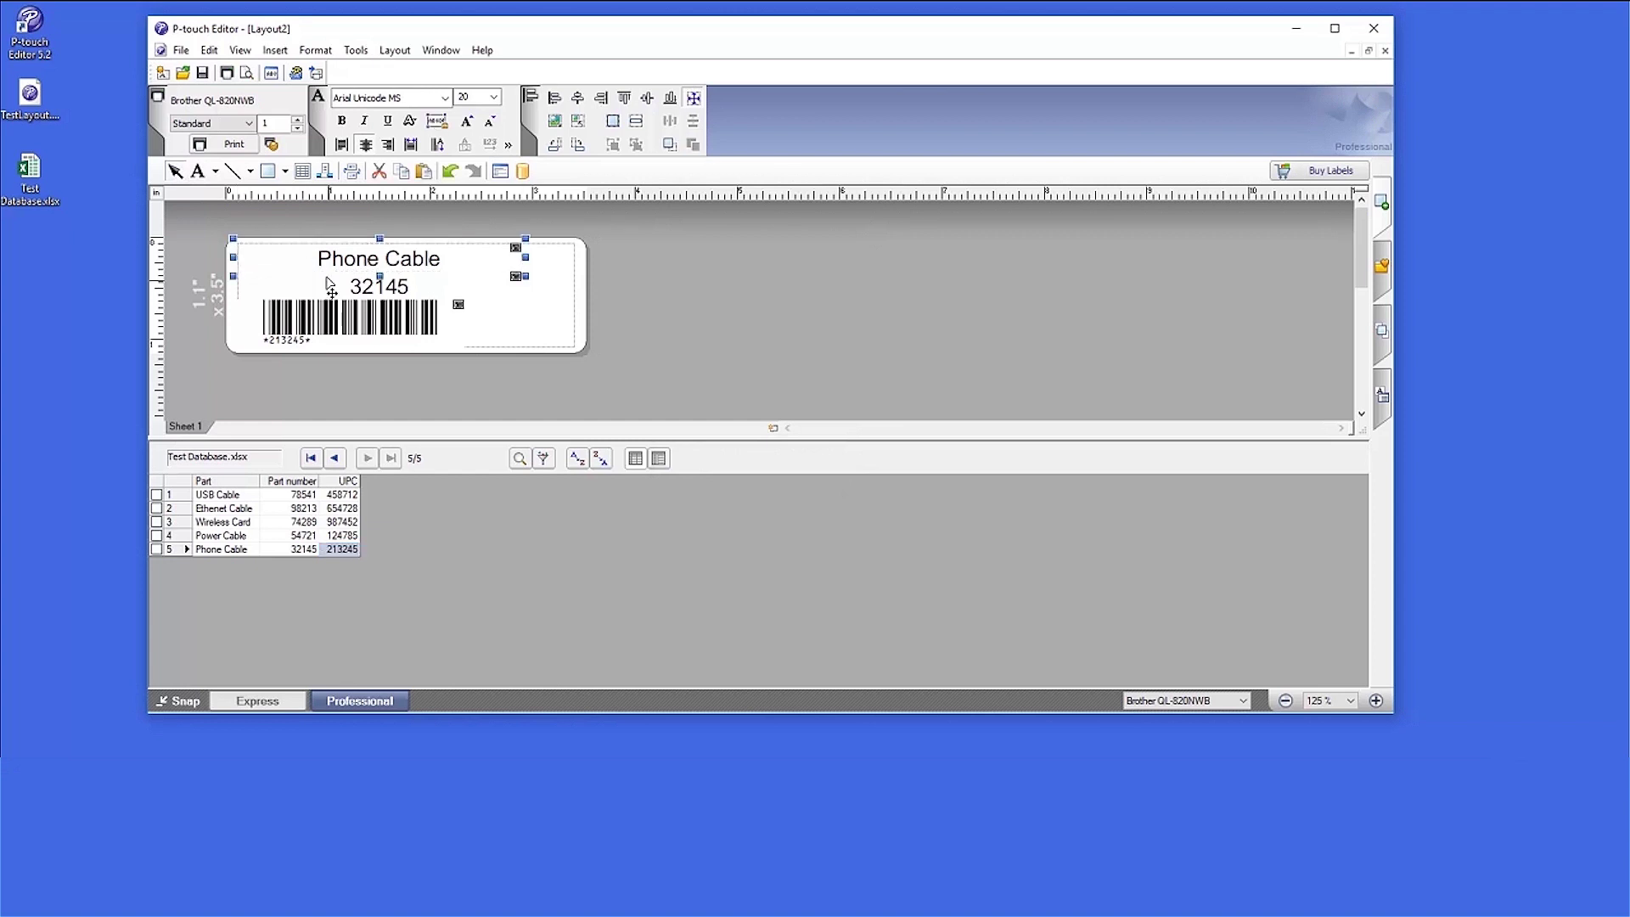
pyautogui.keyDown('shift'); pyautogui.click(343, 314); pyautogui.keyUp('shift')
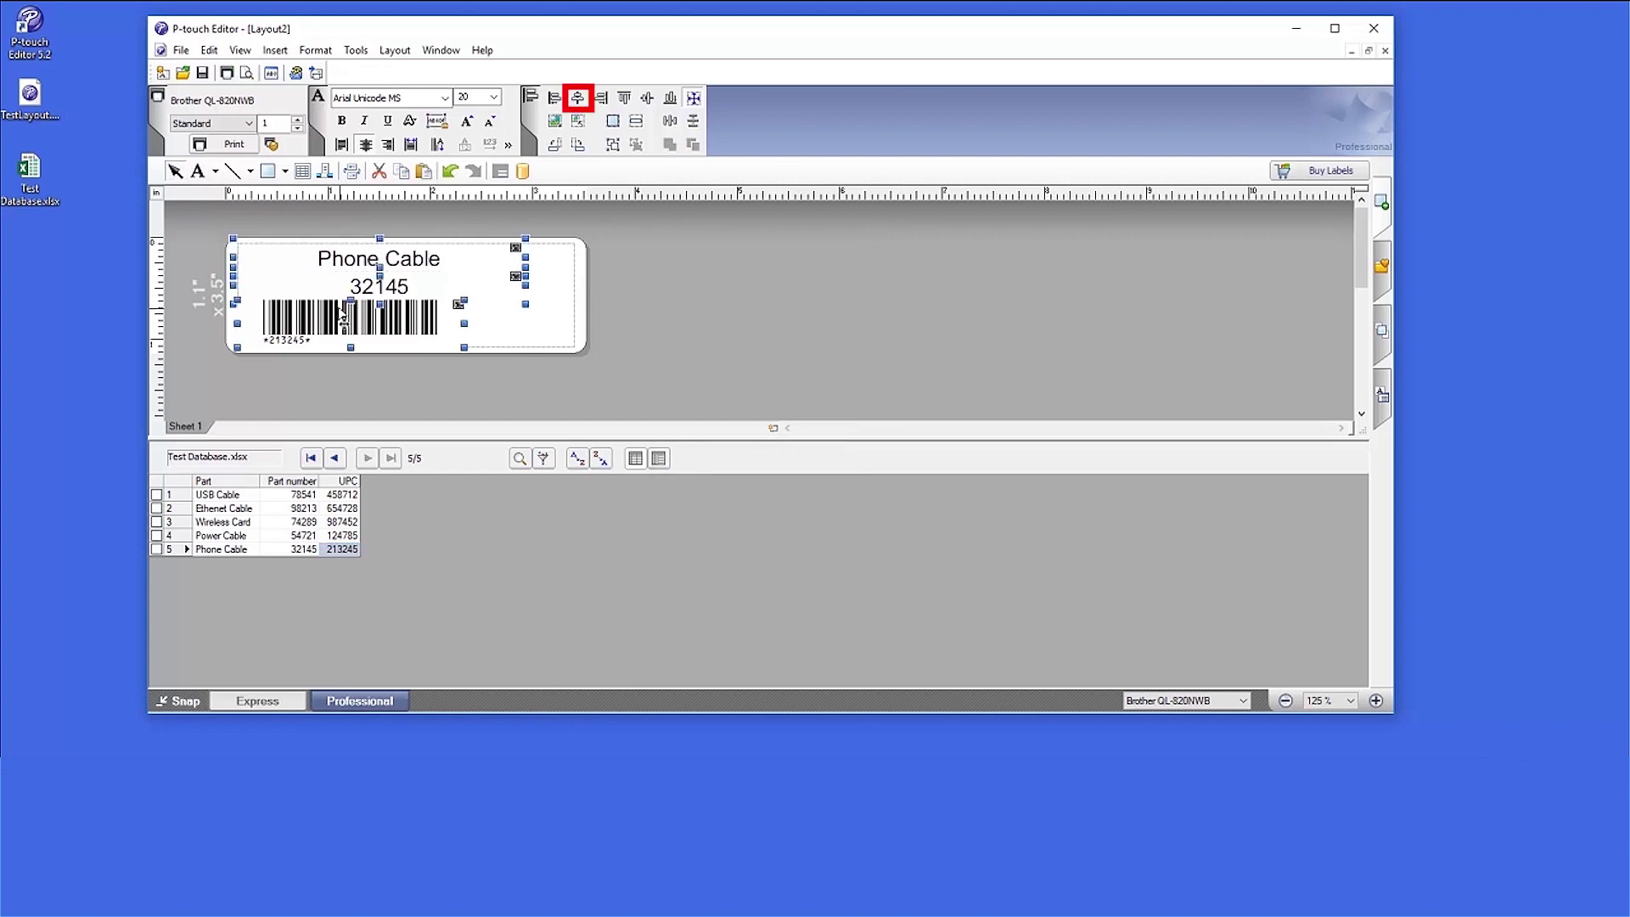
pyautogui.click(578, 99)
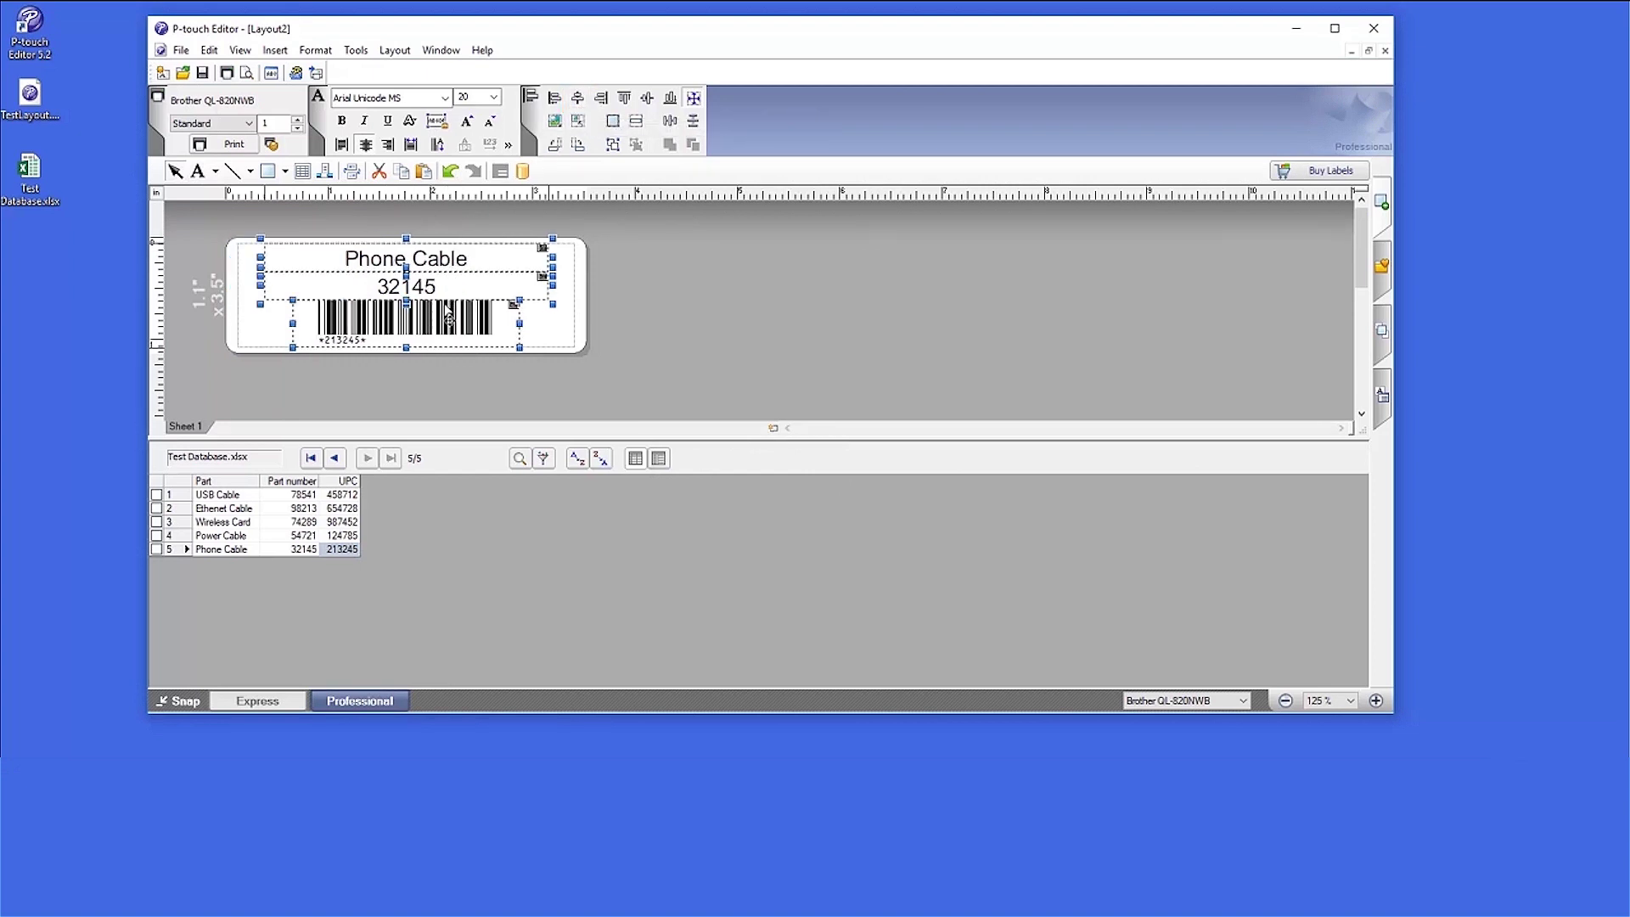
pyautogui.click(408, 335)
pyautogui.moveTo(409, 334)
pyautogui.mouseDown()
pyautogui.moveTo(409, 349)
pyautogui.moveTo(411, 316)
pyautogui.moveTo(408, 345)
pyautogui.mouseUp()
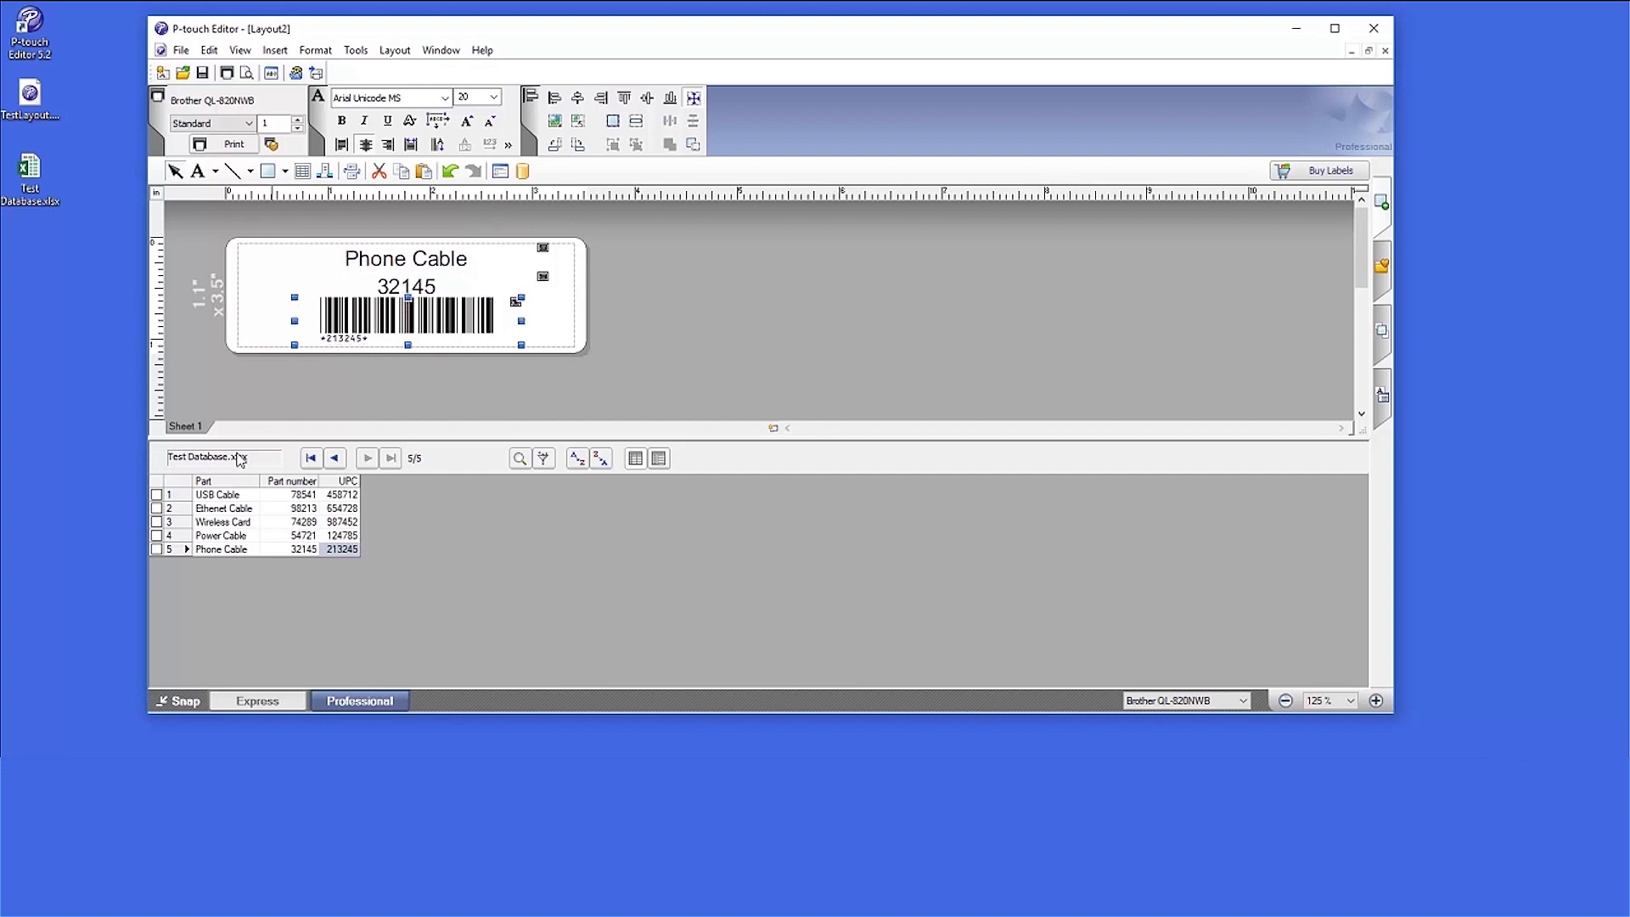
# Preview records 1–4: USB Cable, Ethernet Cable, Wireless Card and Power Cable.
pyautogui.click(187, 499)
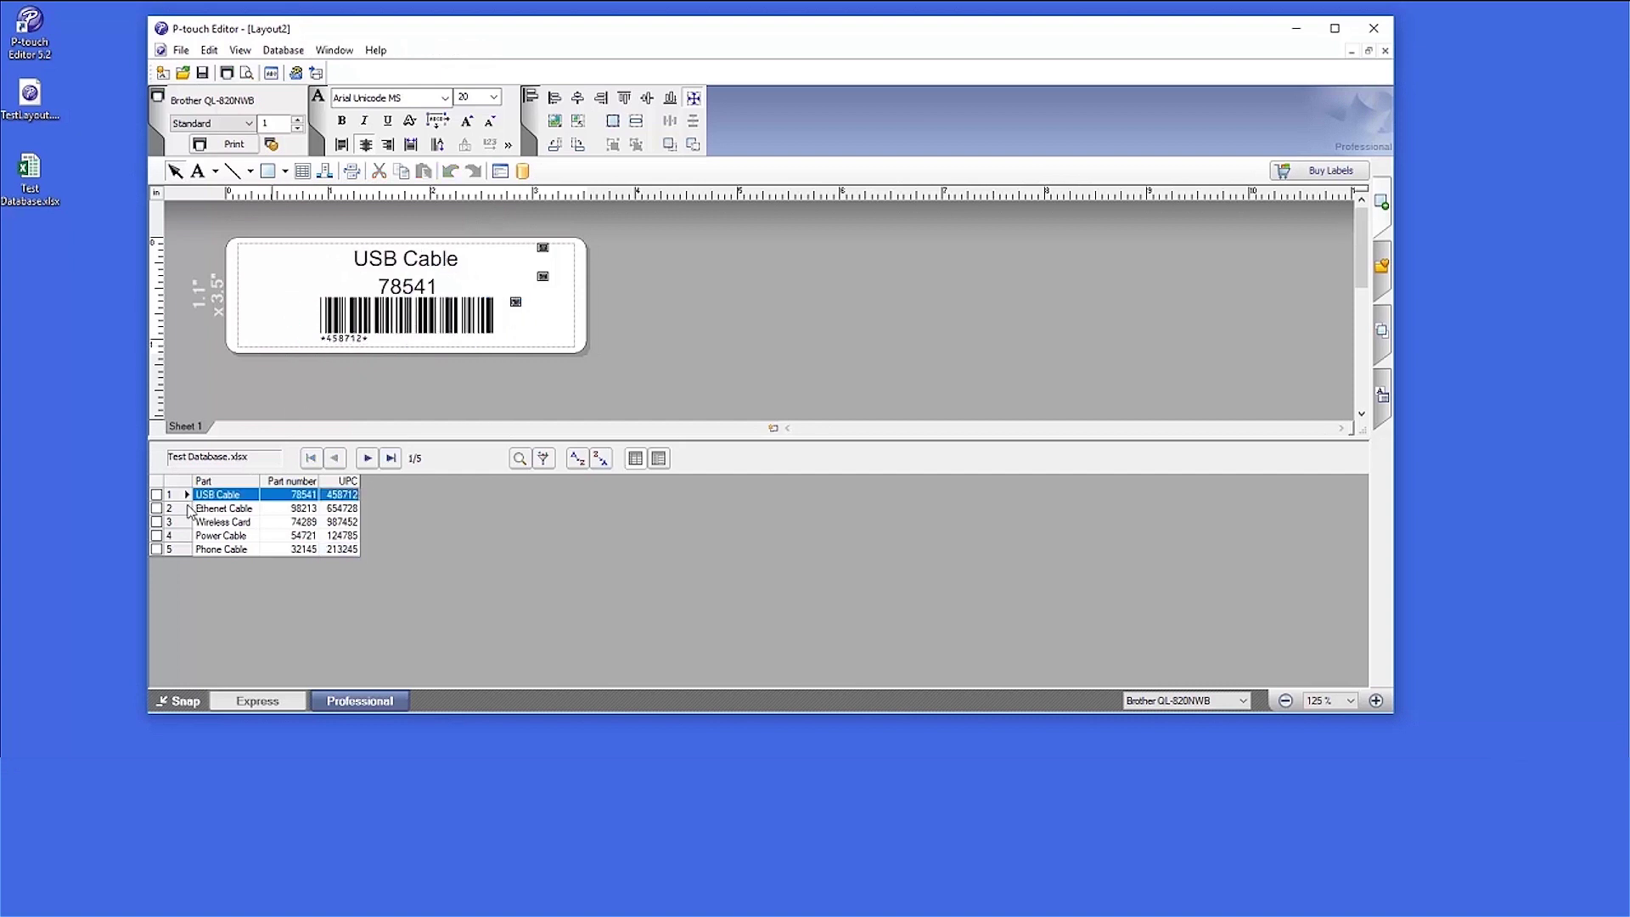
pyautogui.click(188, 510)
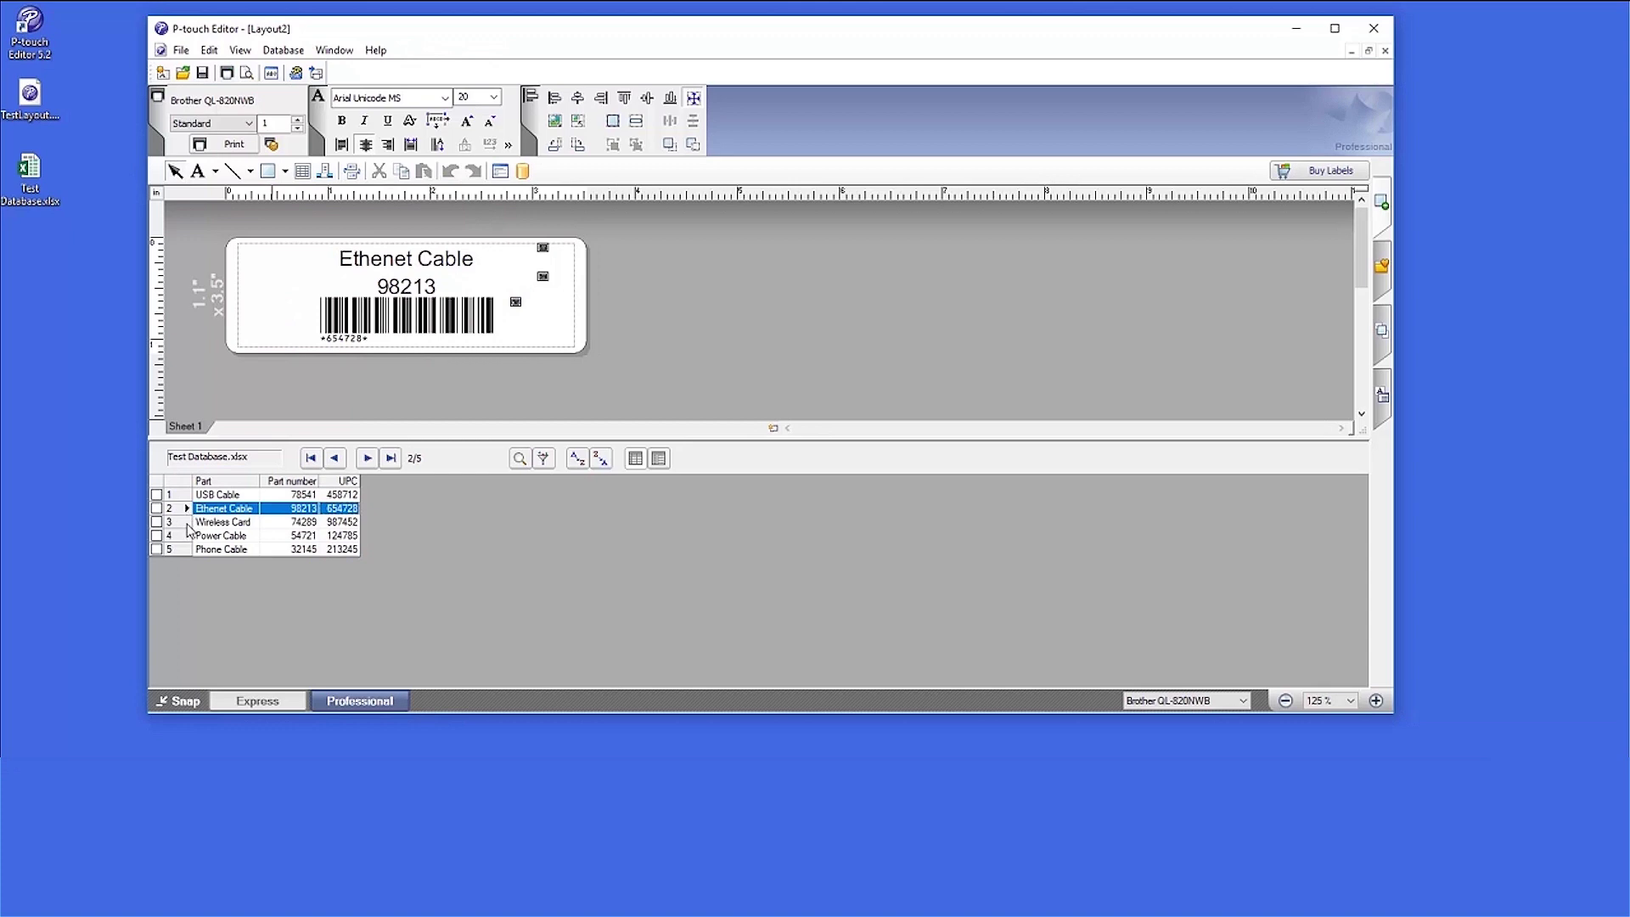
pyautogui.click(188, 523)
pyautogui.click(187, 537)
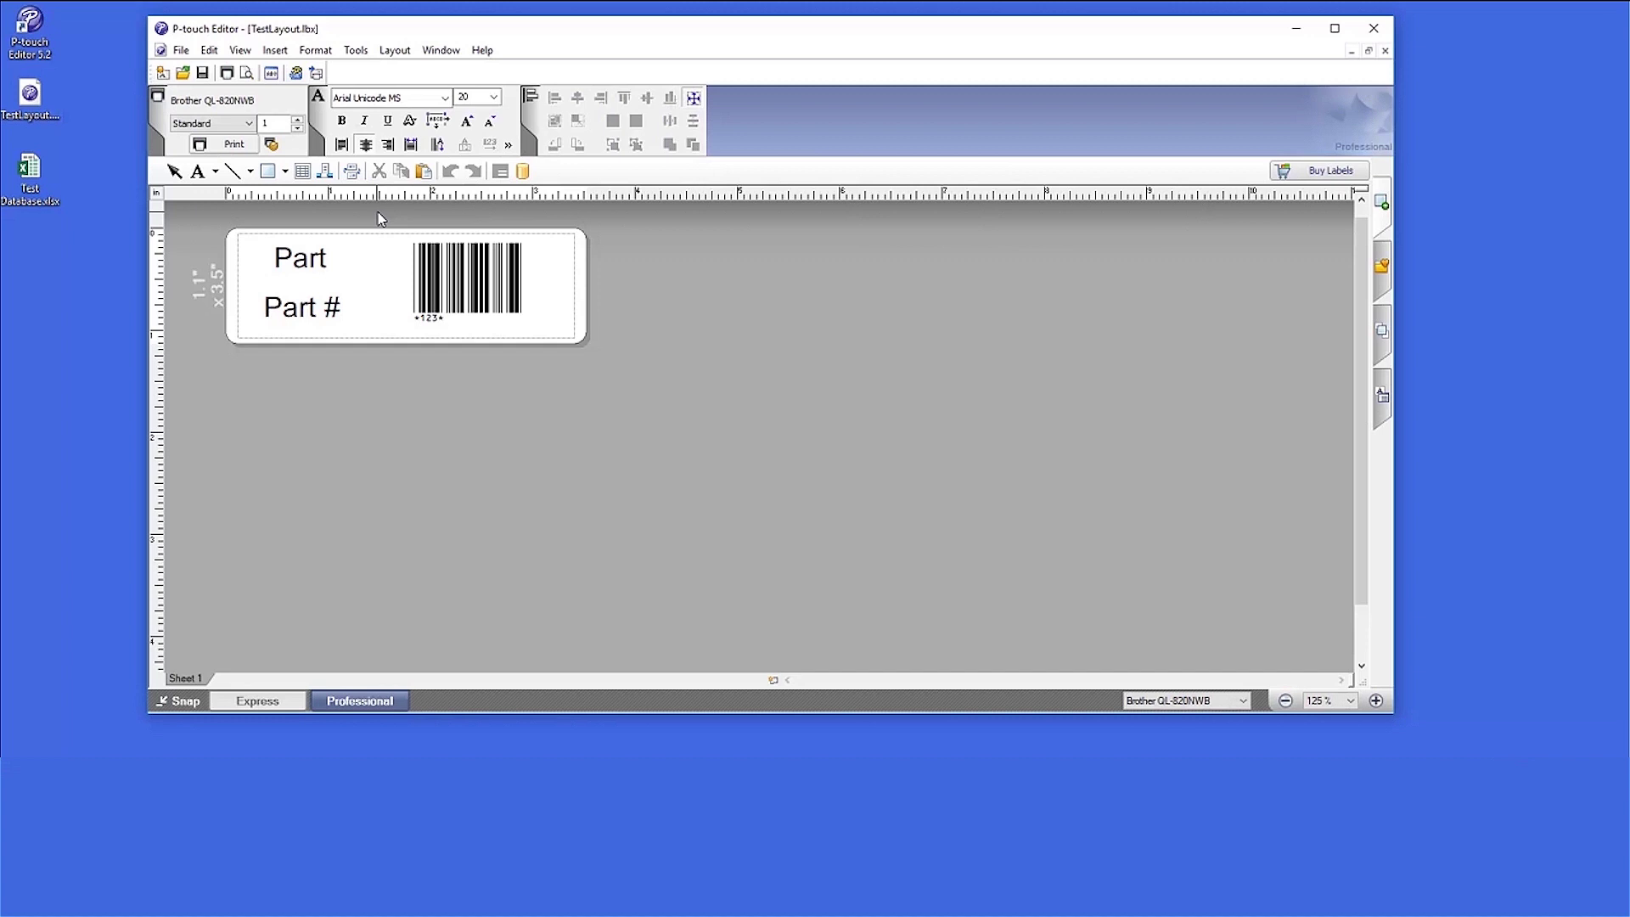
# Connect TestLayout.lbx to Desktop\Test Database.xlsx and continue to field mapping.
pyautogui.click(192, 52)
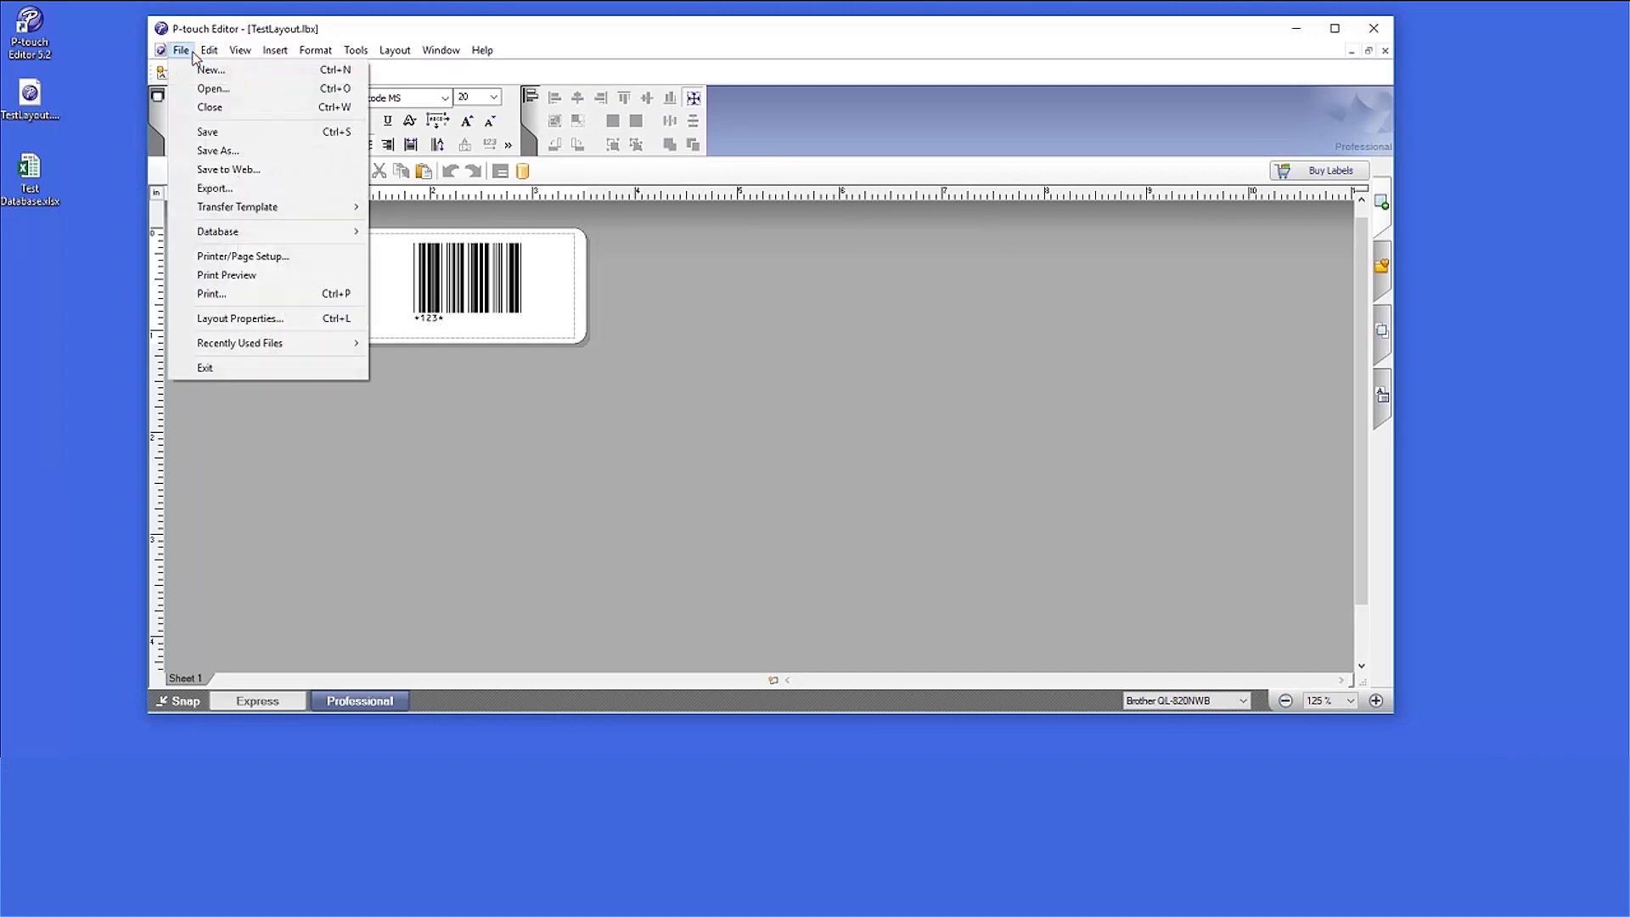
pyautogui.moveTo(284, 231)
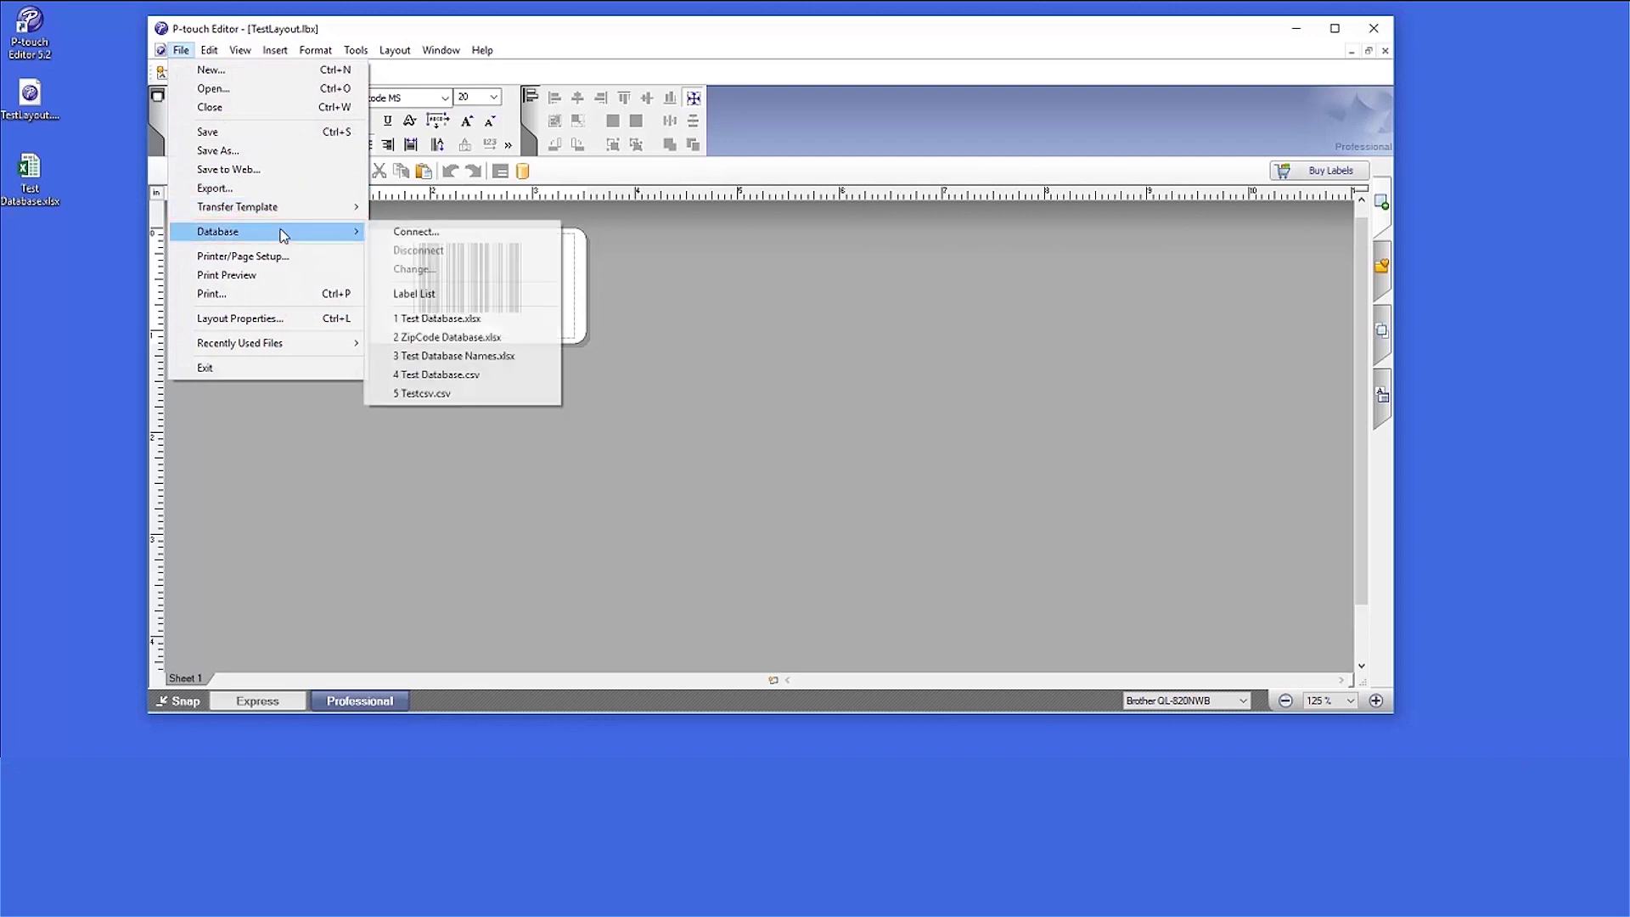
pyautogui.click(481, 235)
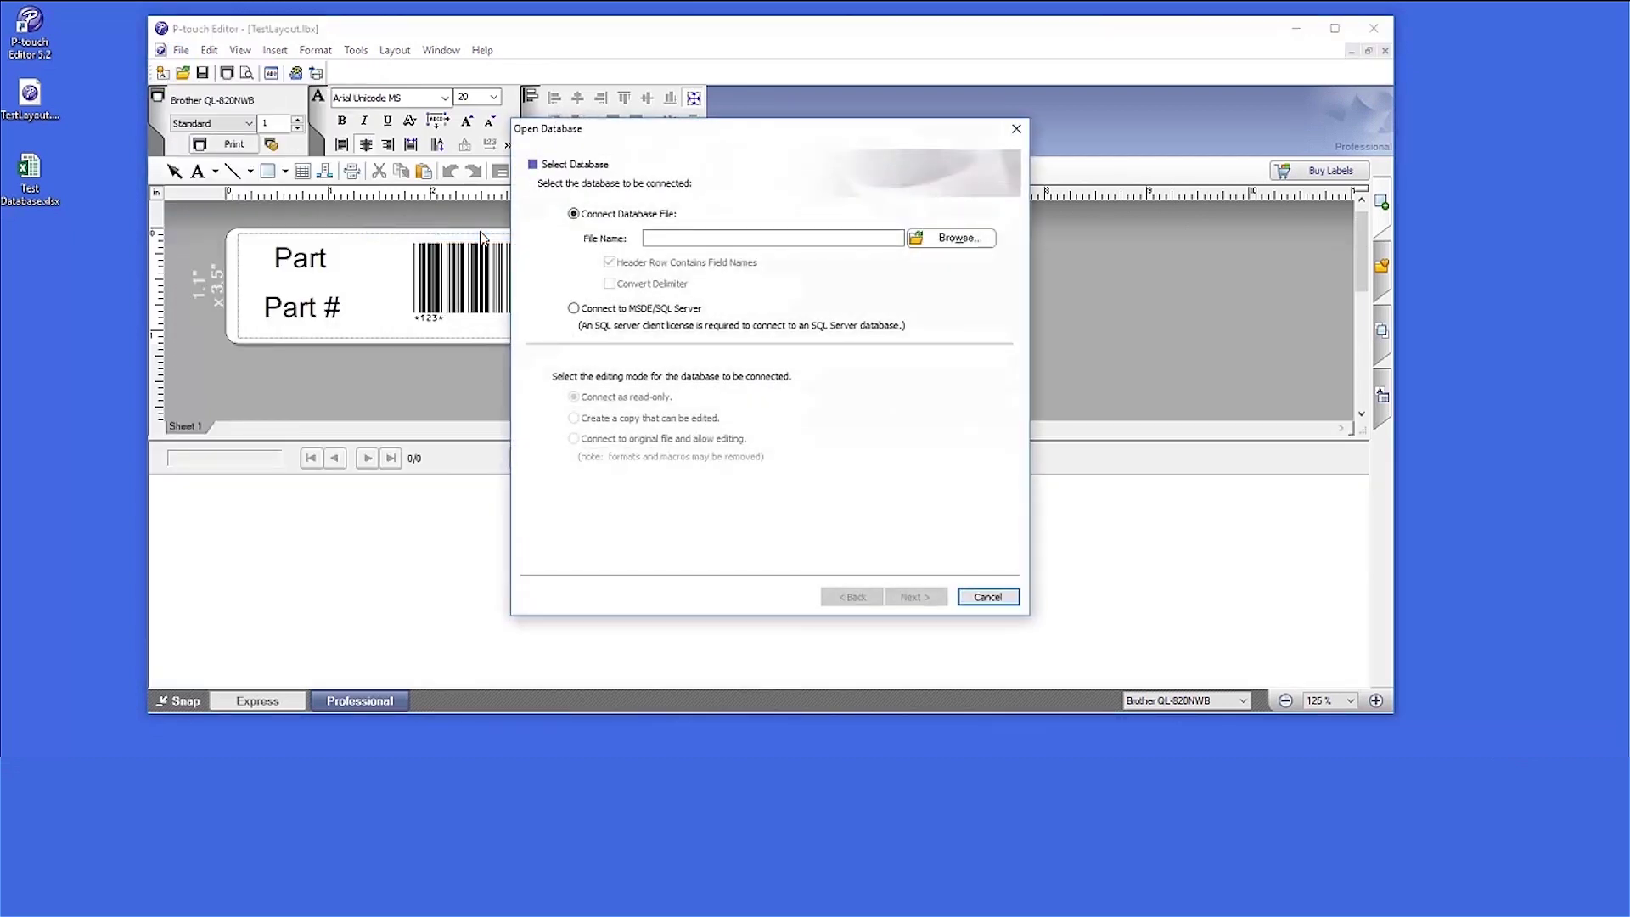
pyautogui.click(988, 243)
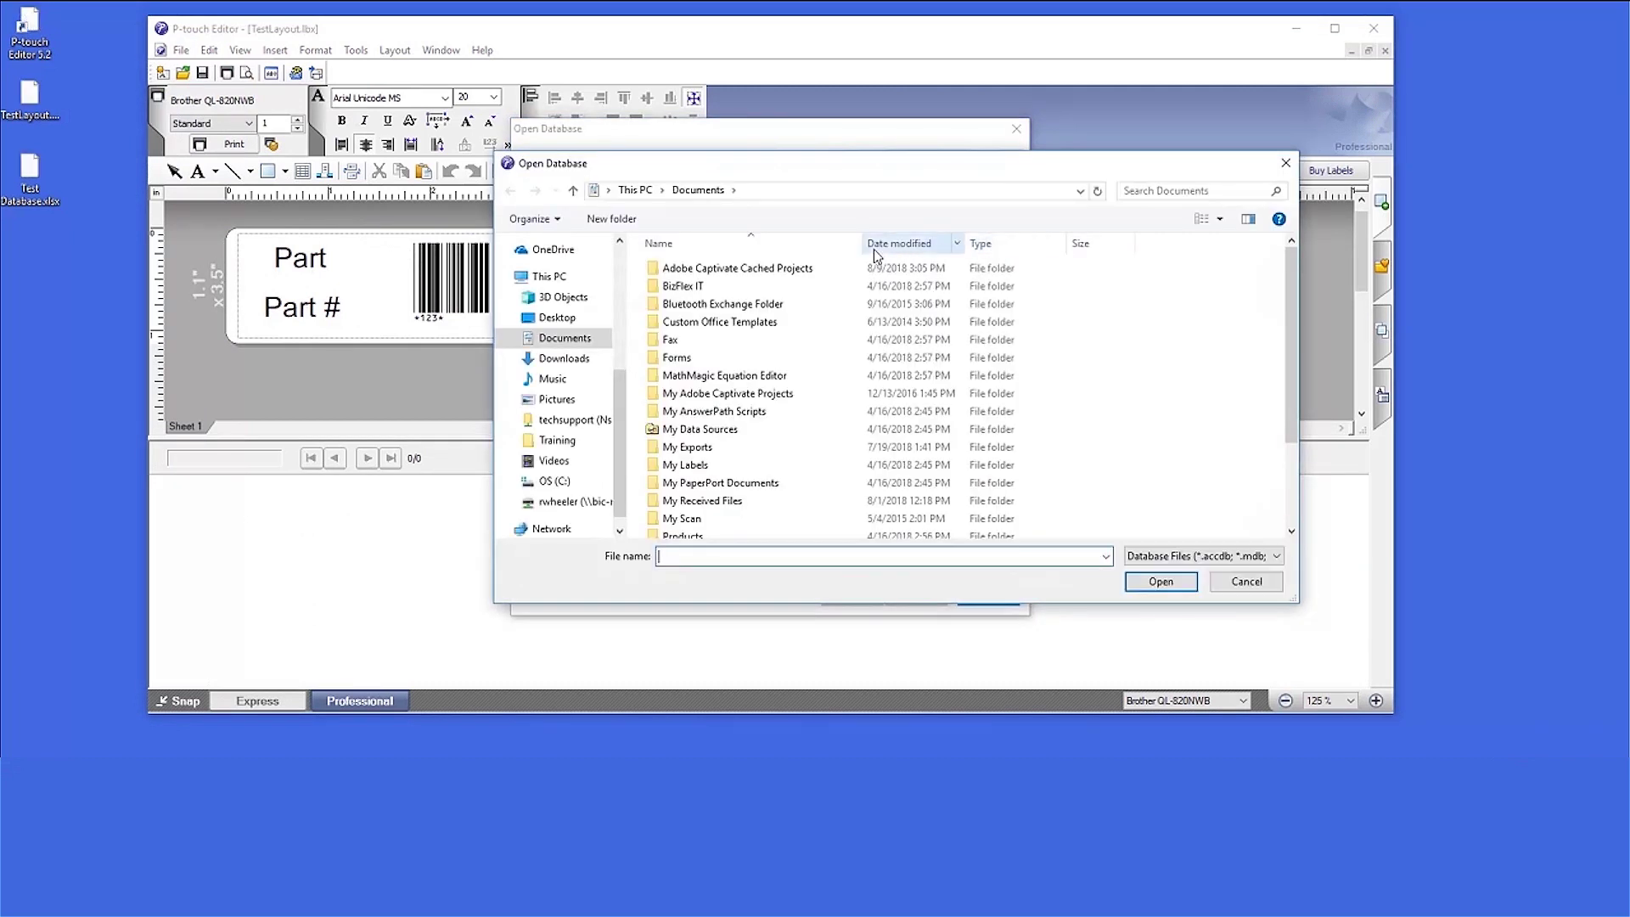
pyautogui.click(557, 319)
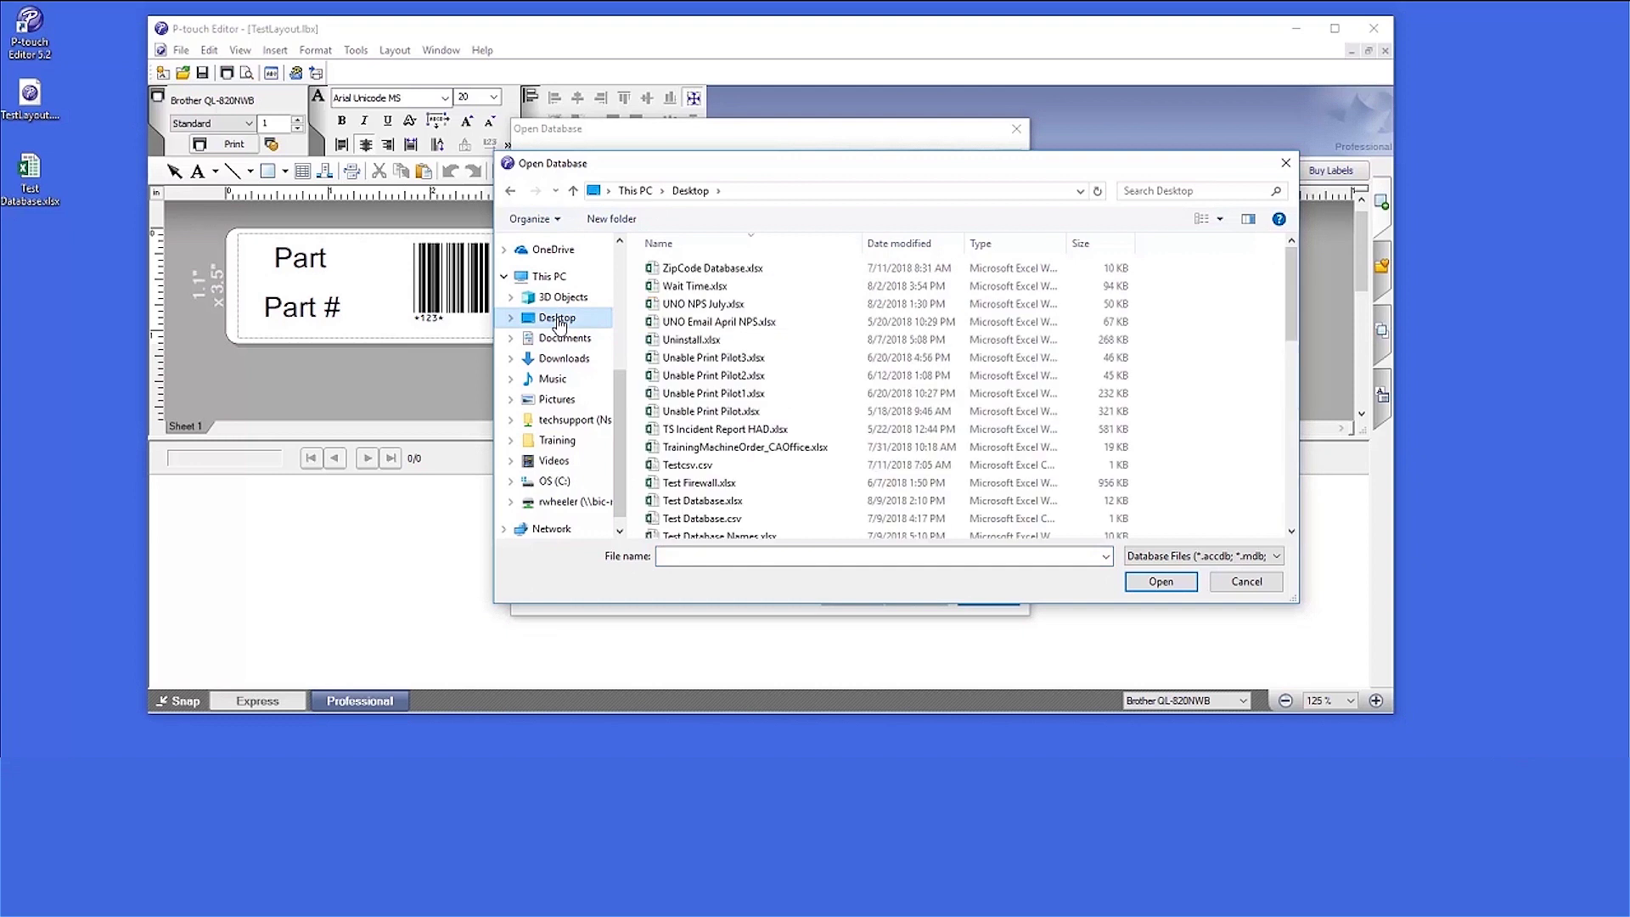
pyautogui.click(760, 502)
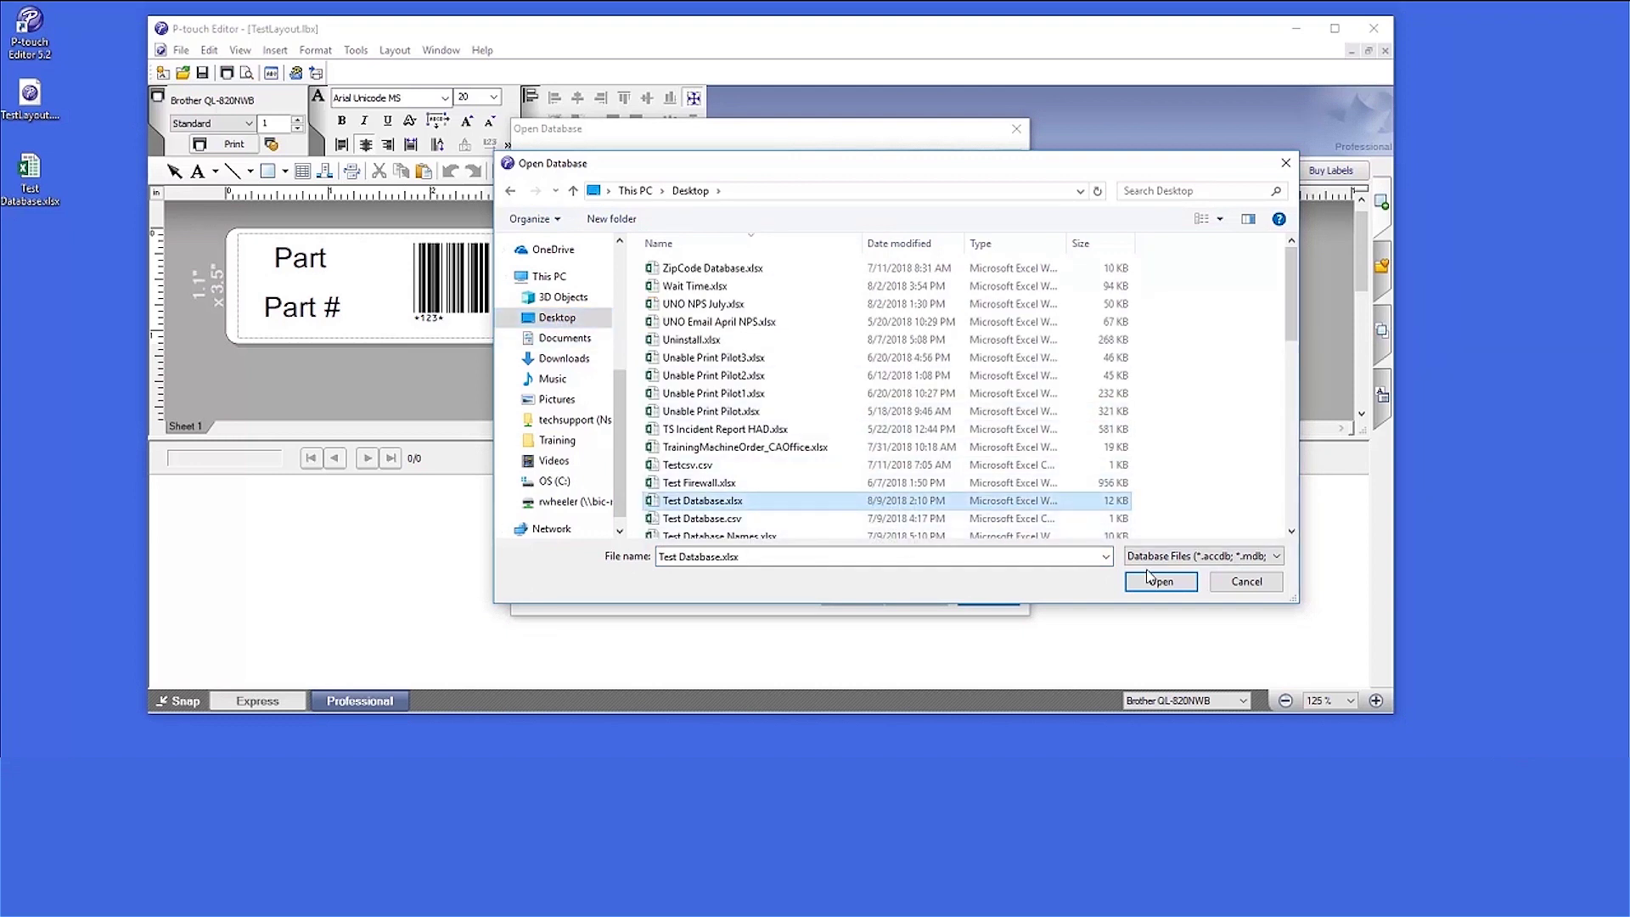
pyautogui.click(1194, 589)
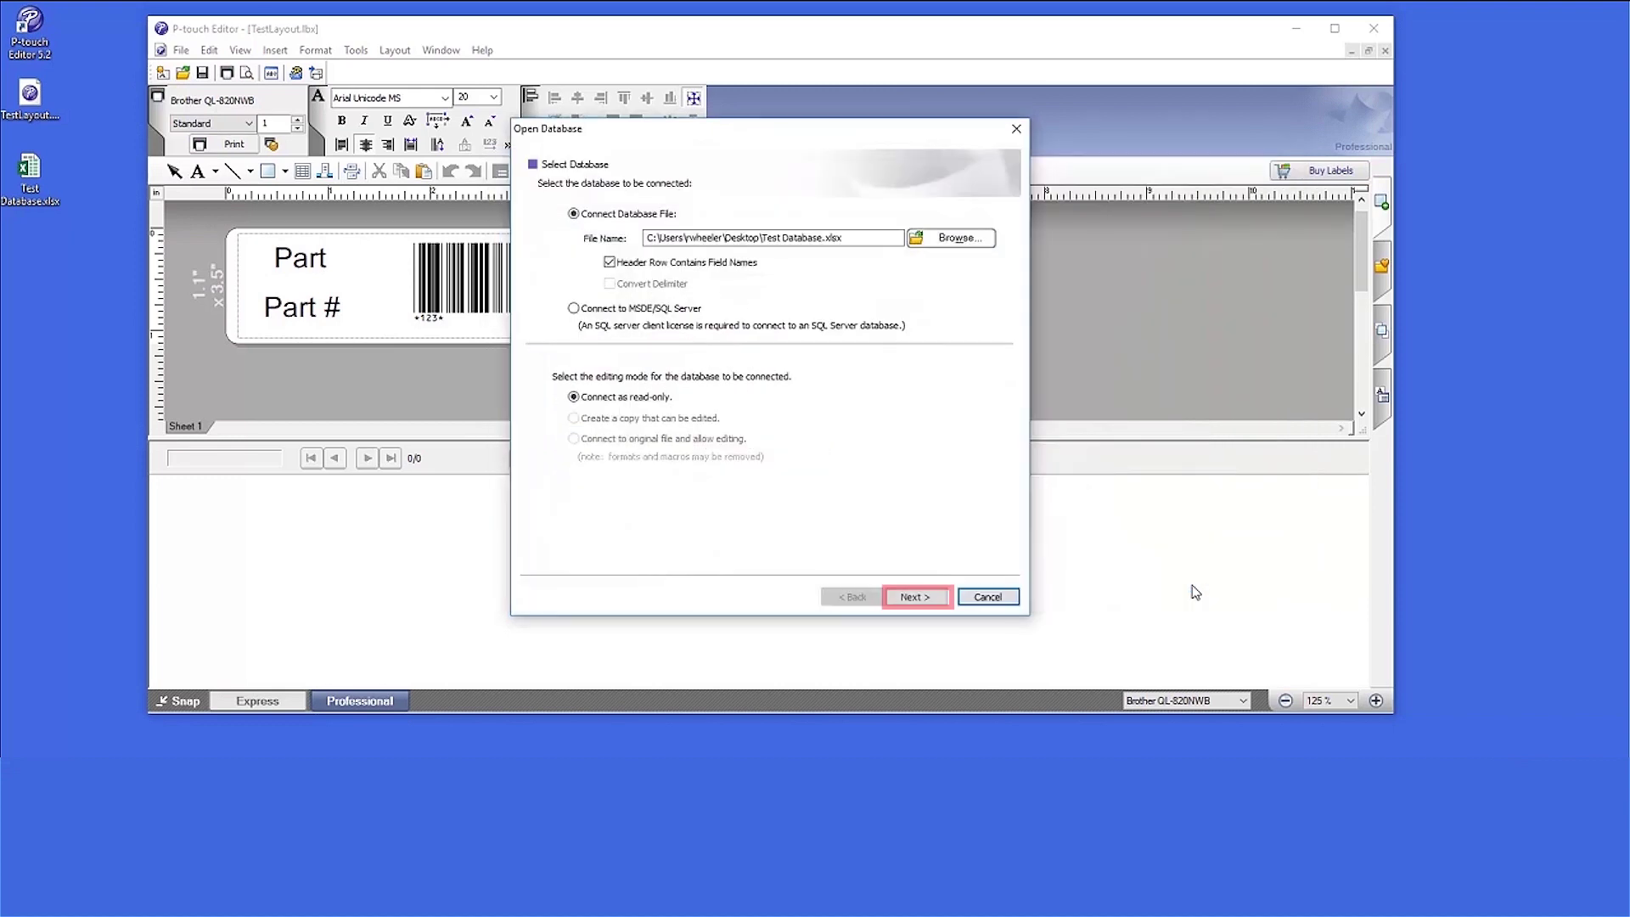
pyautogui.click(934, 598)
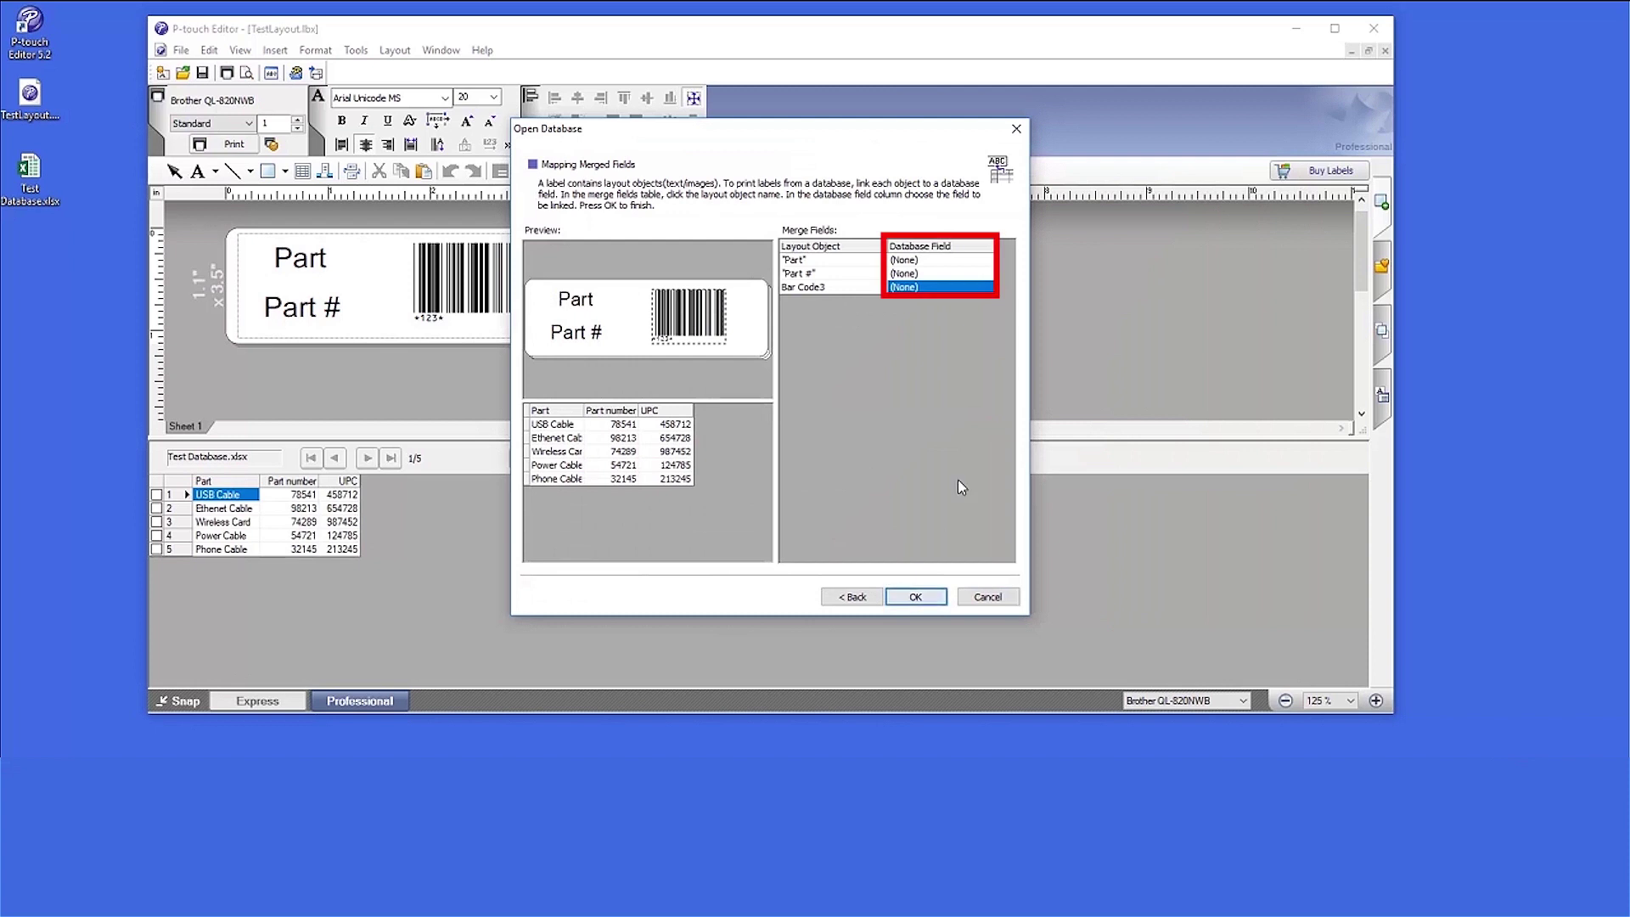
# Map Part to Part, Part # to Part number and Bar Code3 to UPC, then confirm.
pyautogui.click(988, 260)
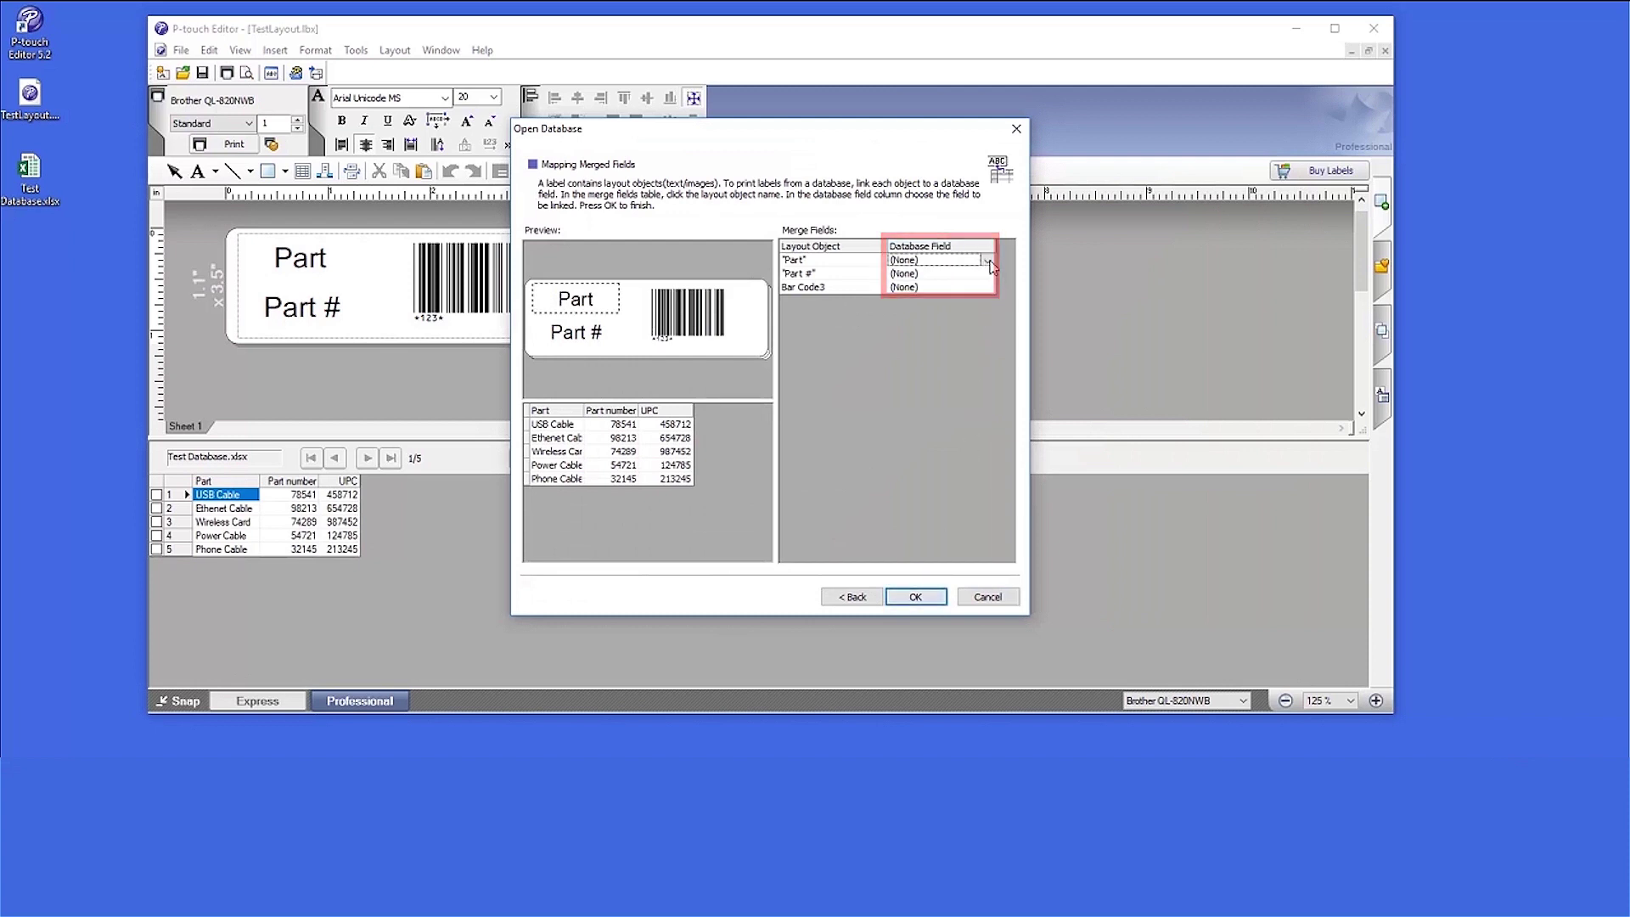
pyautogui.click(989, 261)
pyautogui.click(976, 280)
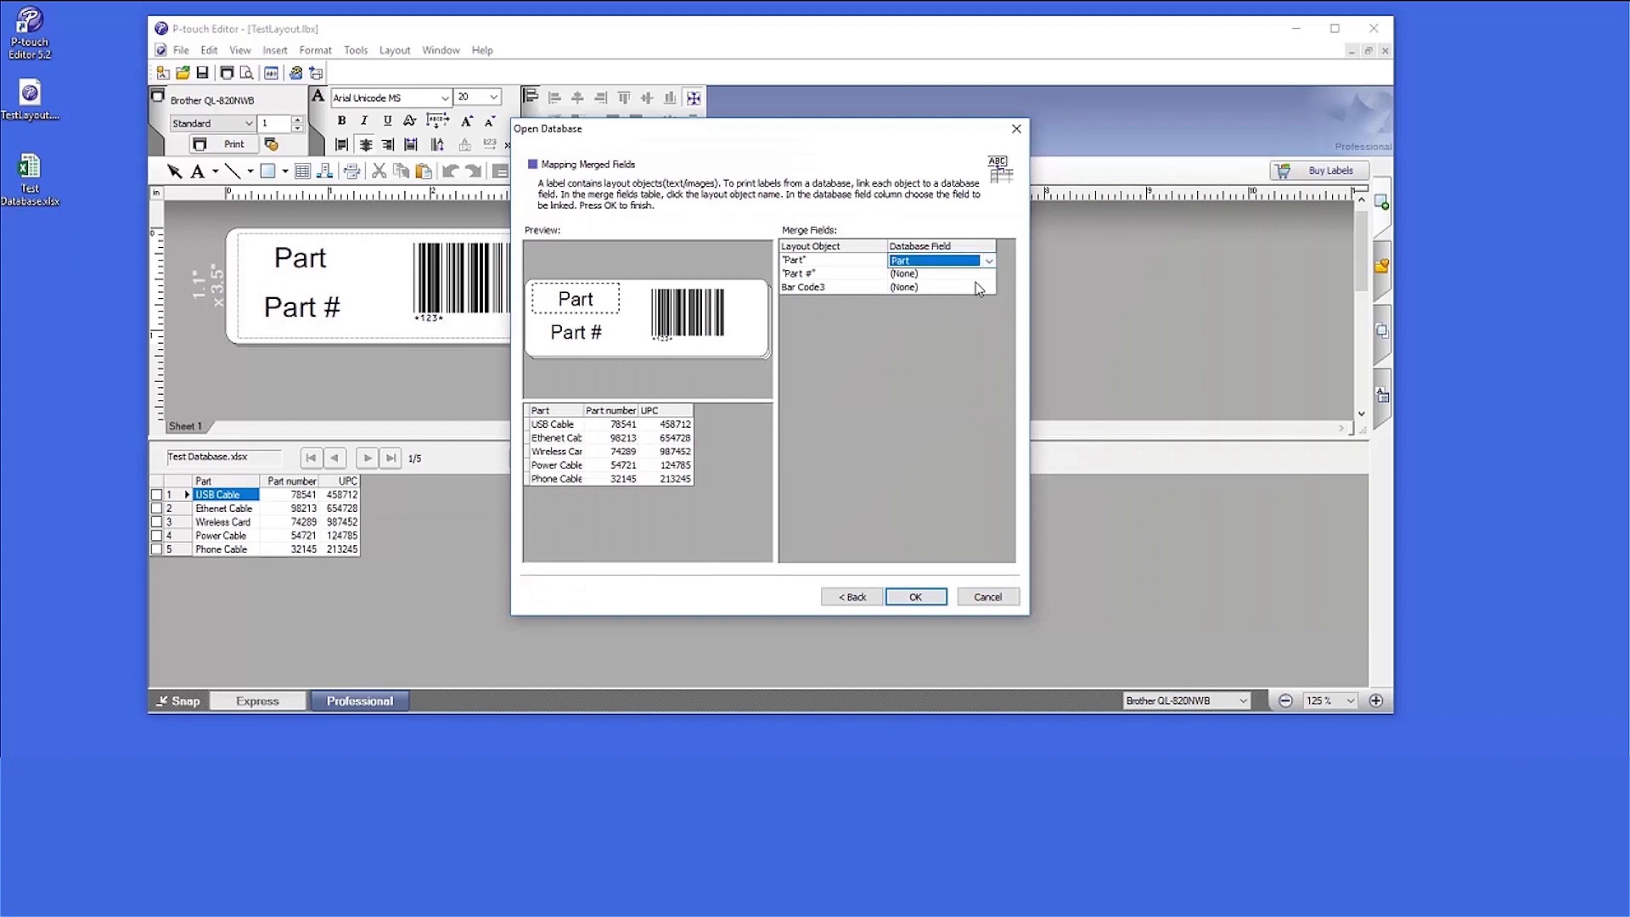
pyautogui.click(978, 274)
pyautogui.click(990, 274)
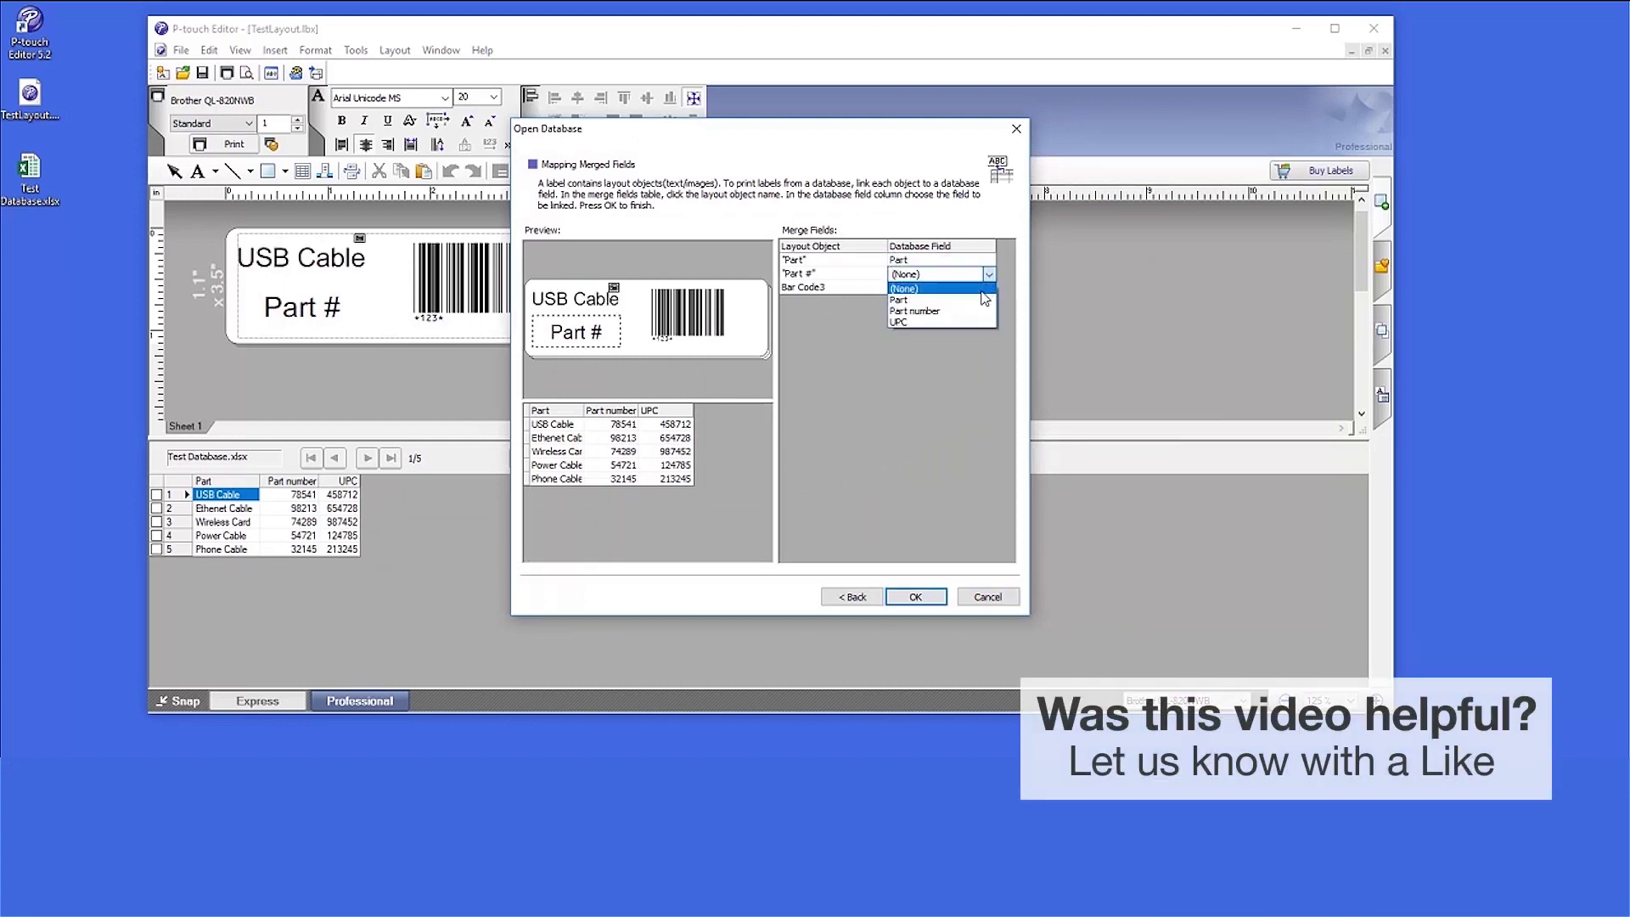
pyautogui.click(981, 311)
pyautogui.click(985, 288)
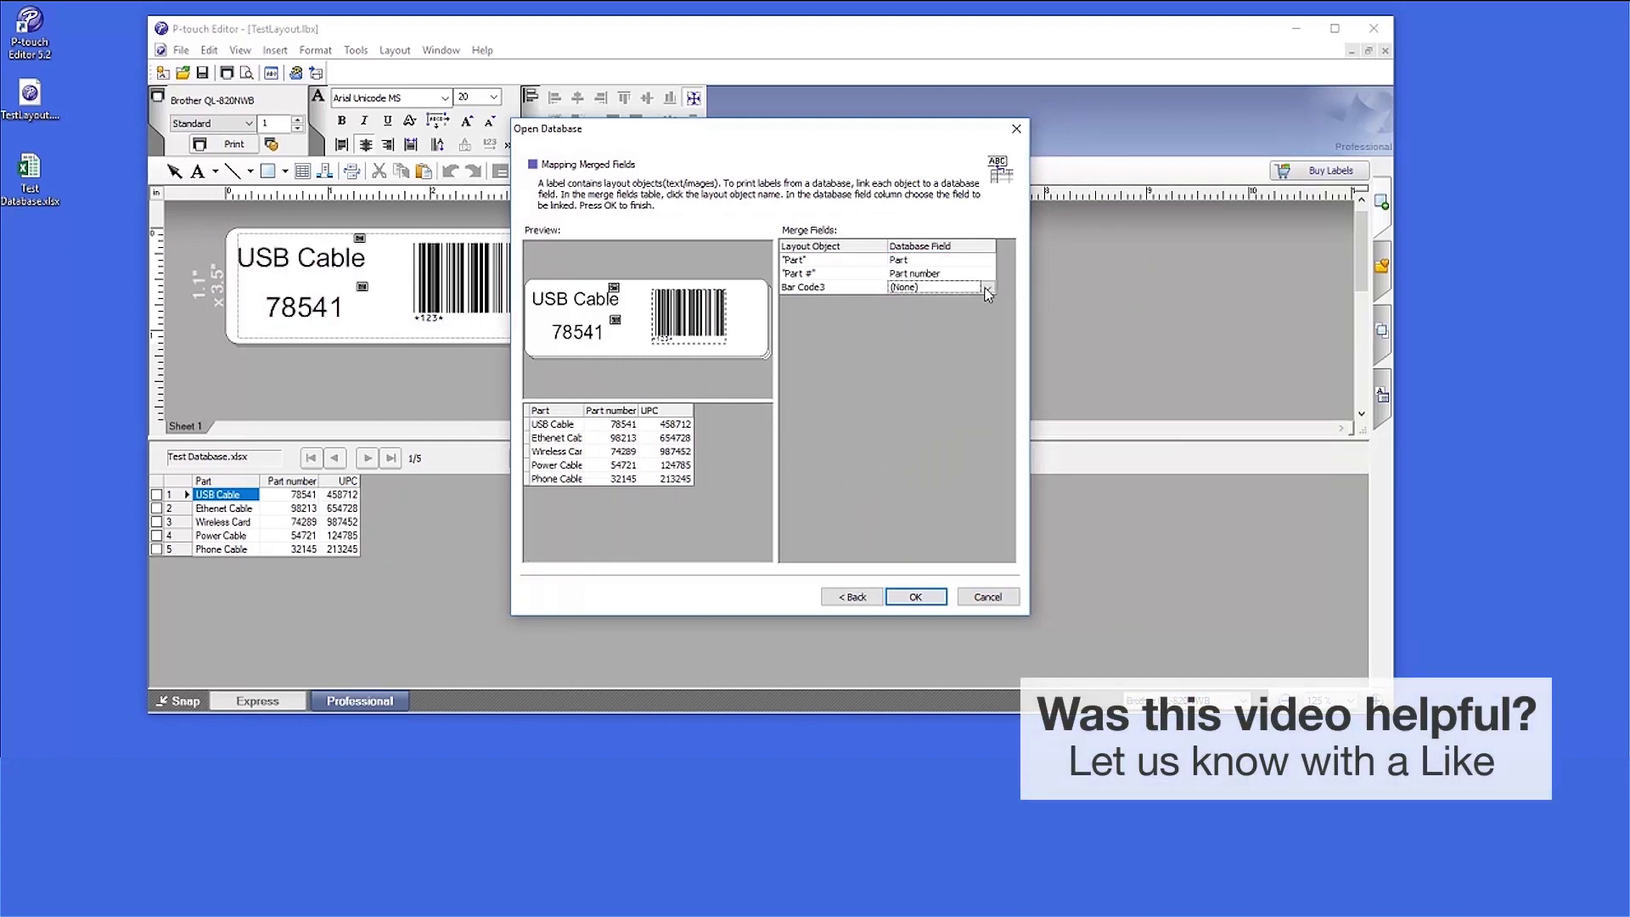
pyautogui.click(988, 288)
pyautogui.click(977, 331)
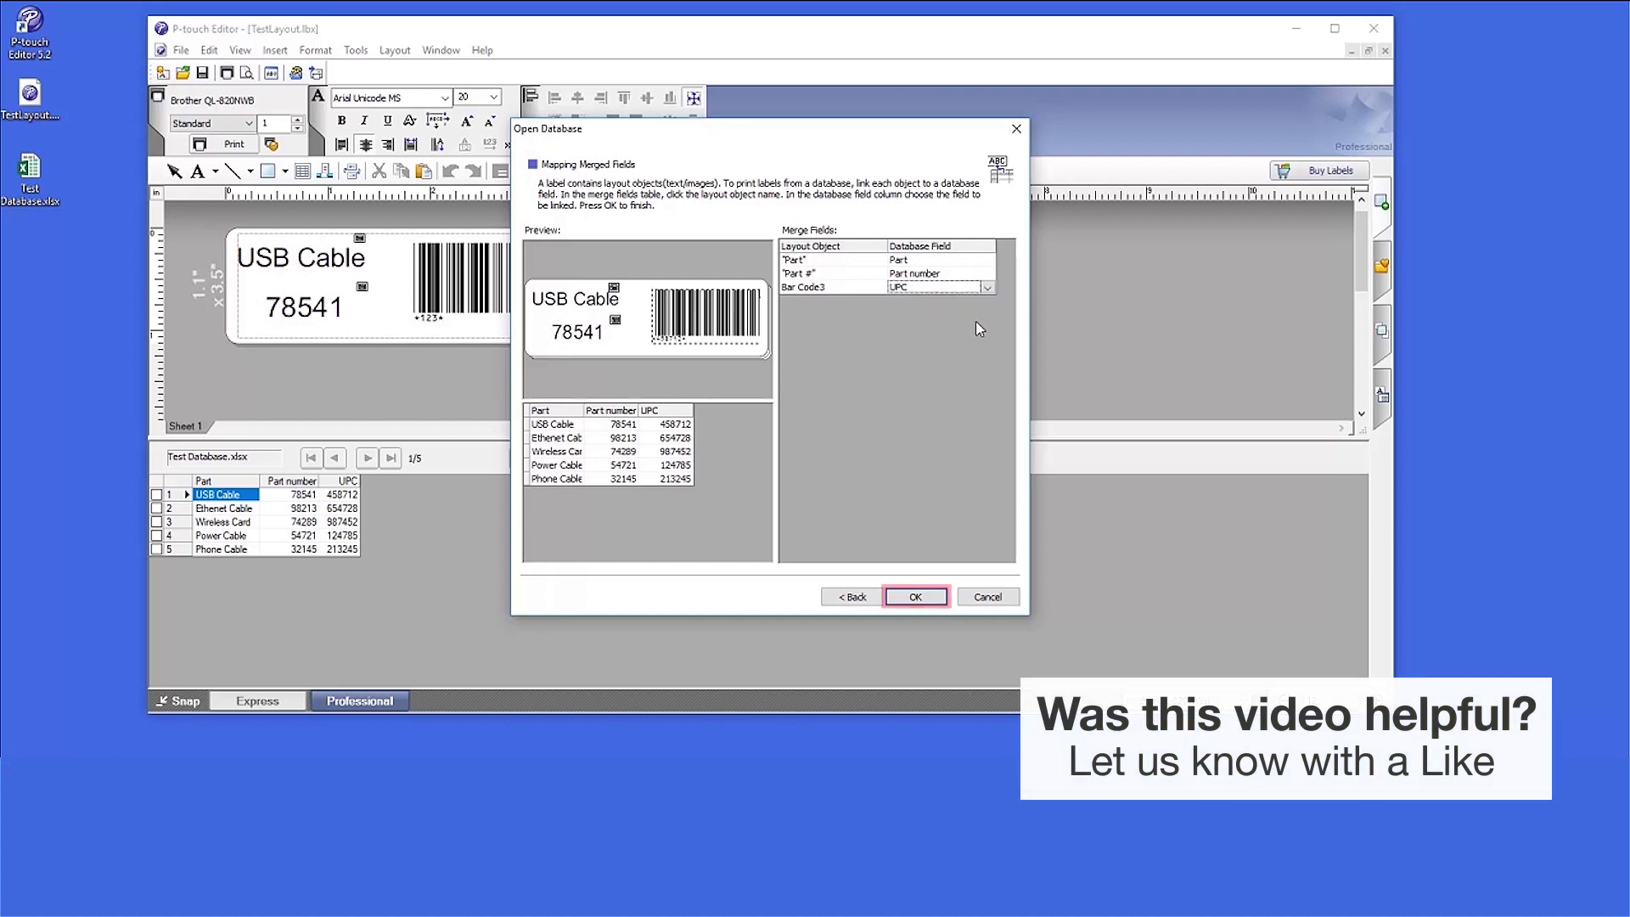
pyautogui.click(915, 597)
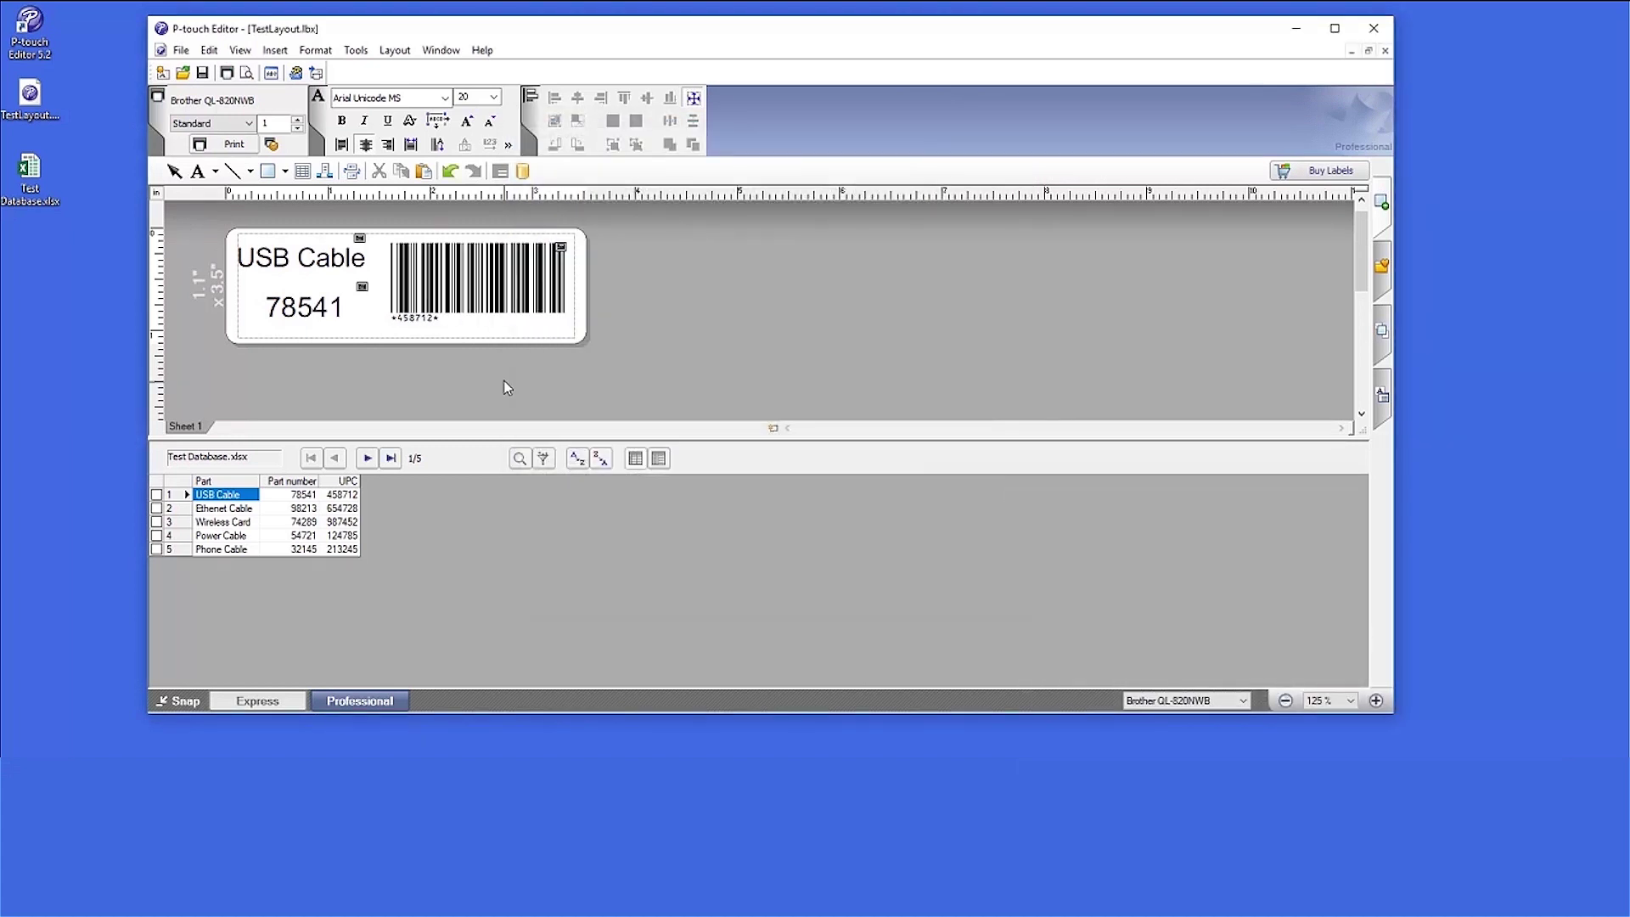
# Preview the Ethernet Cable, Wireless Card and Power Cable records on the label.
pyautogui.click(183, 509)
pyautogui.click(183, 521)
pyautogui.click(183, 537)
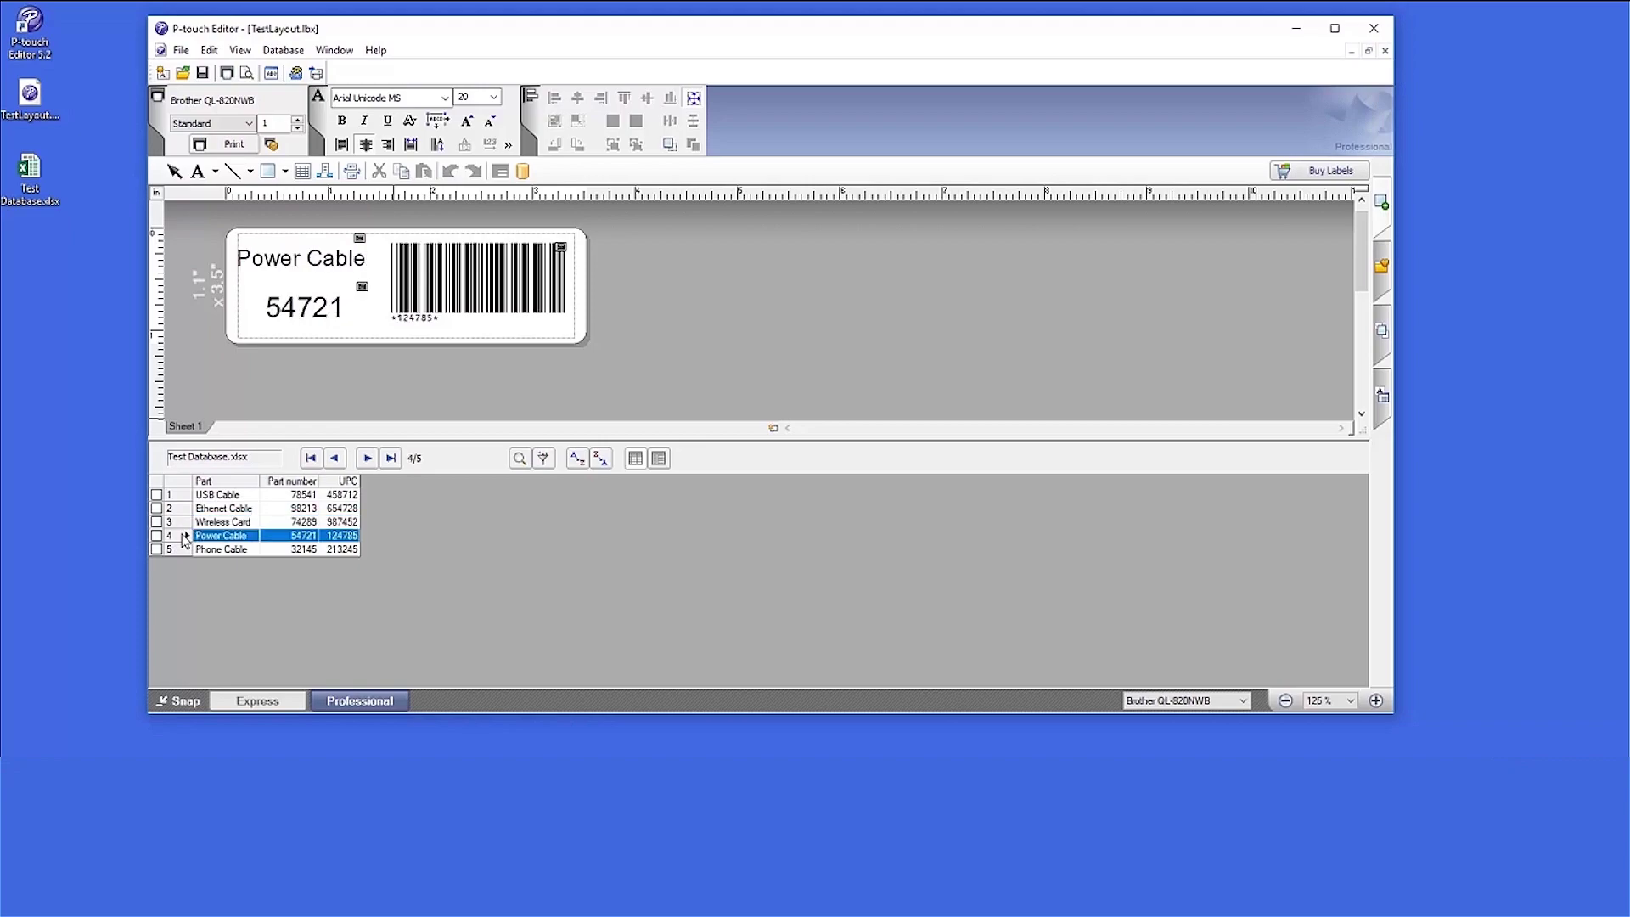